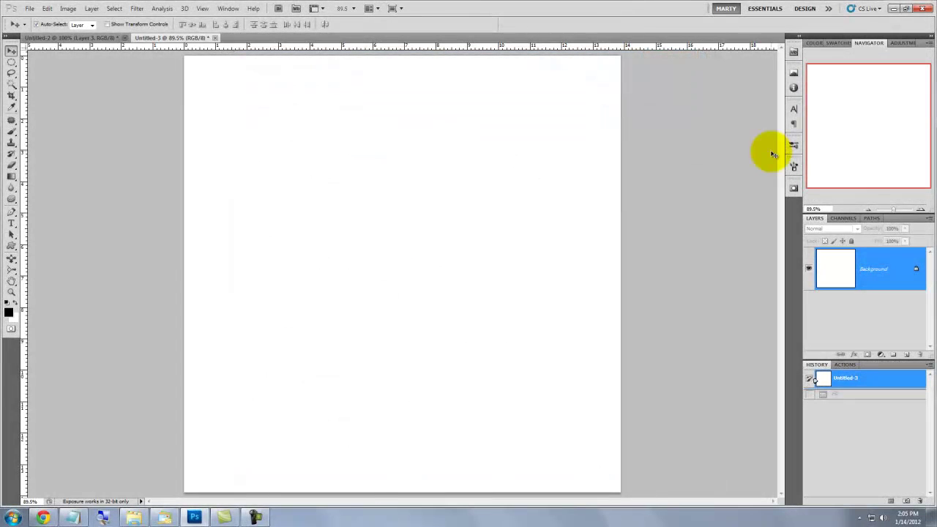
Step: Fill the background with black and create a new 20 by 20 pixel document at 72 pixels/inch with white background contents
key(alt+Delete)
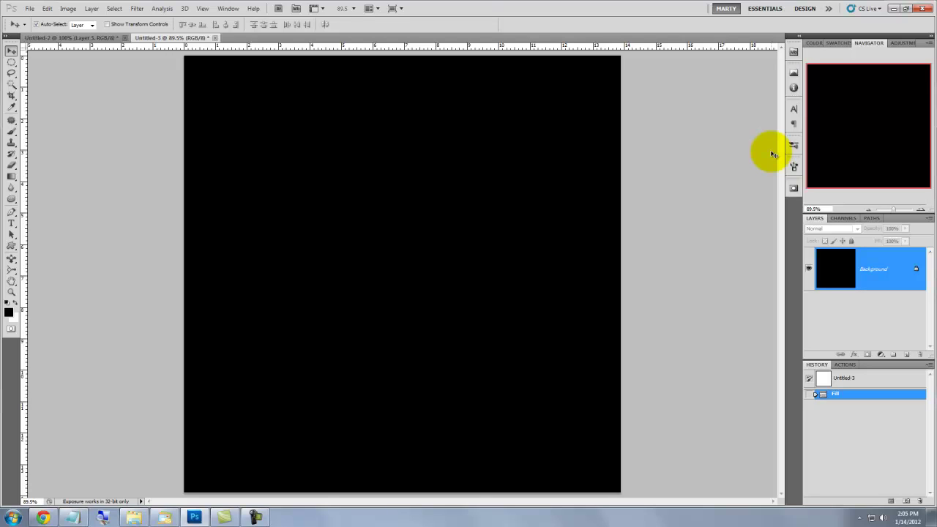
key(ctrl+n)
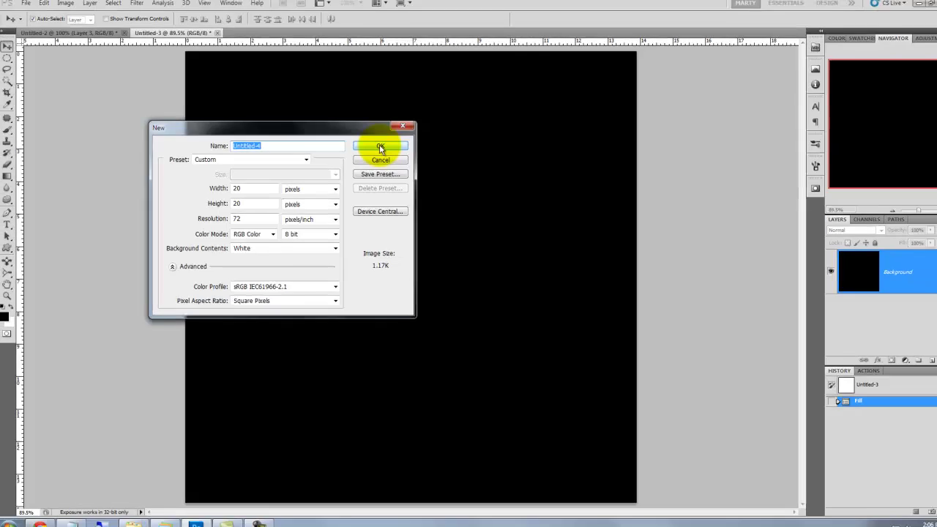
click(744, 78)
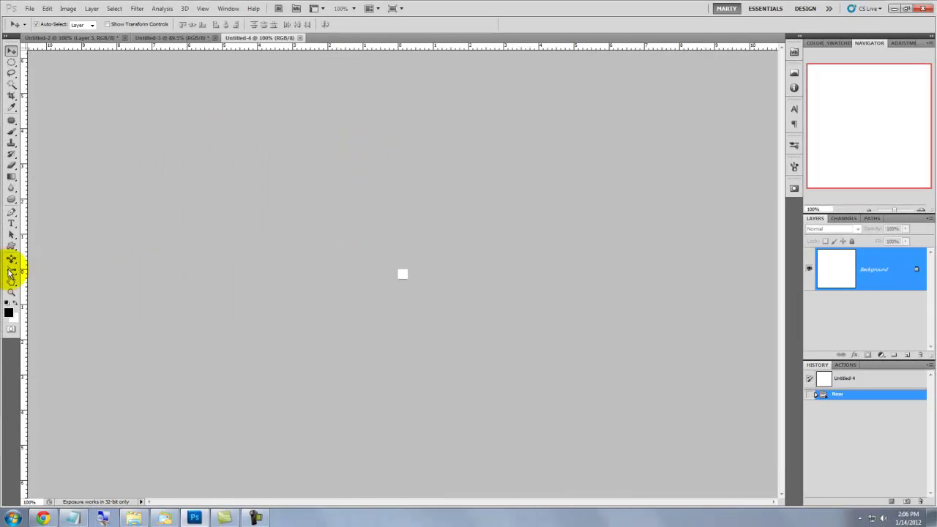
Step: Place one horizontal and one vertical guide through the center of the 20-pixel canvas
click(11, 292)
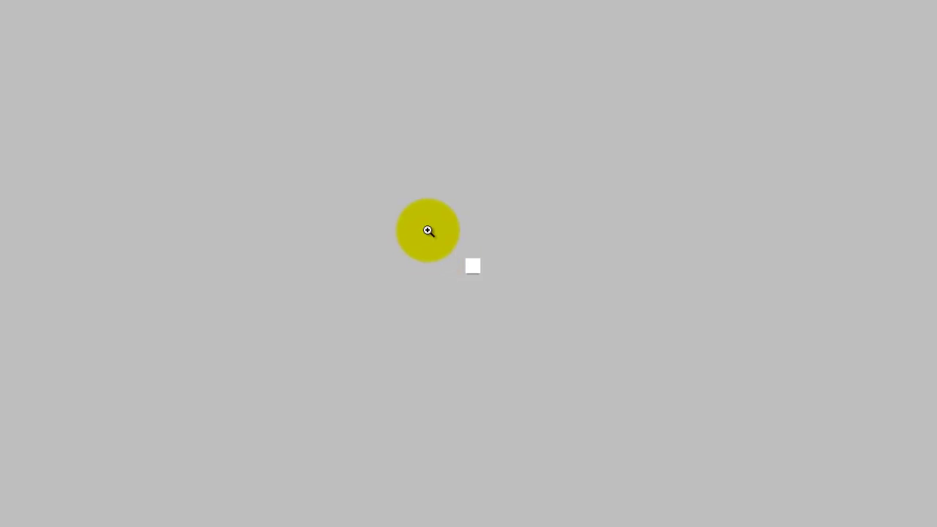
click(521, 307)
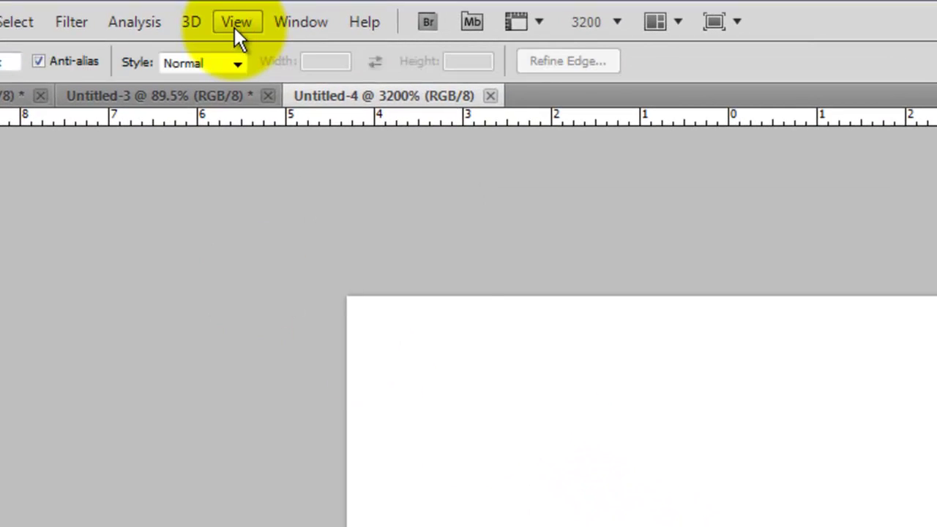
click(234, 27)
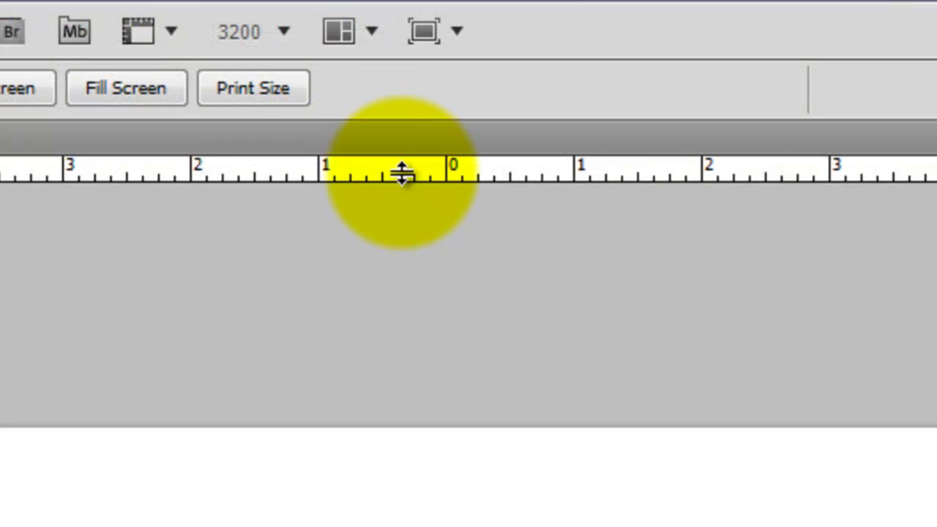
drag(398, 183, 379, 405)
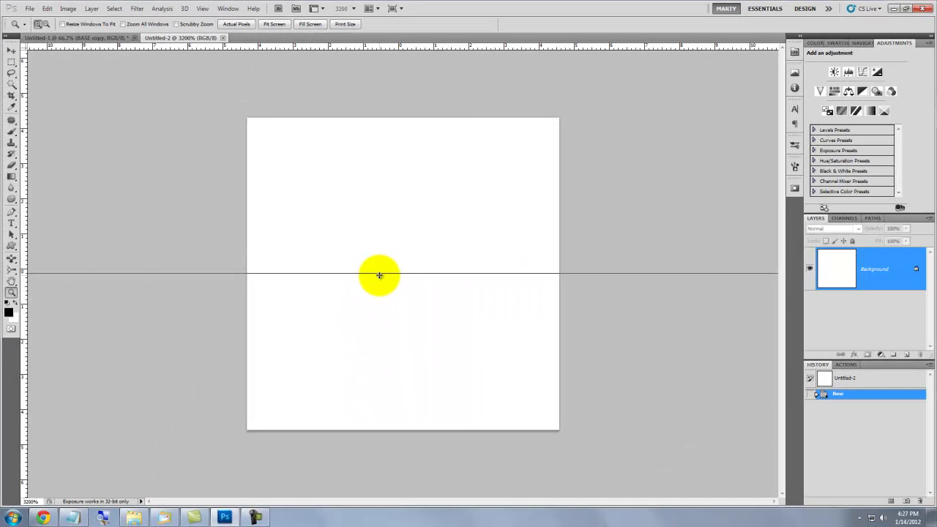
drag(379, 274, 378, 274)
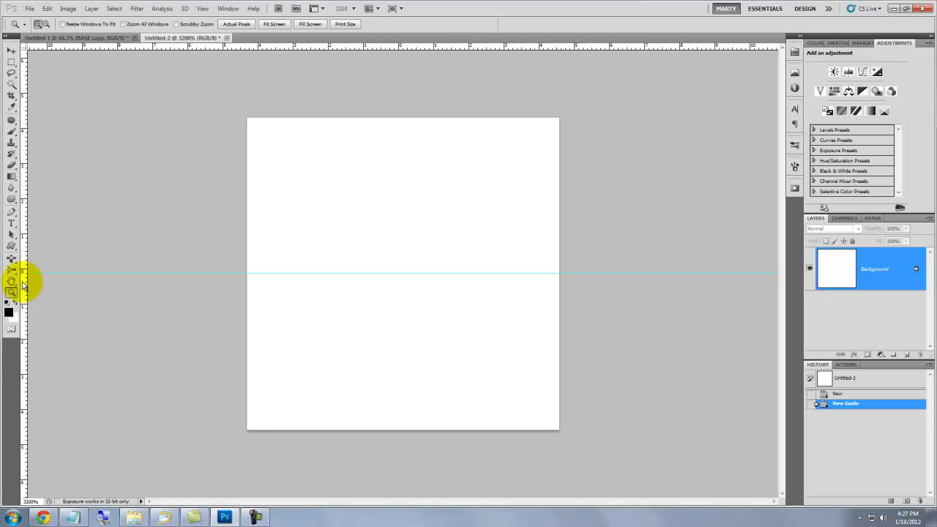
drag(23, 286, 404, 301)
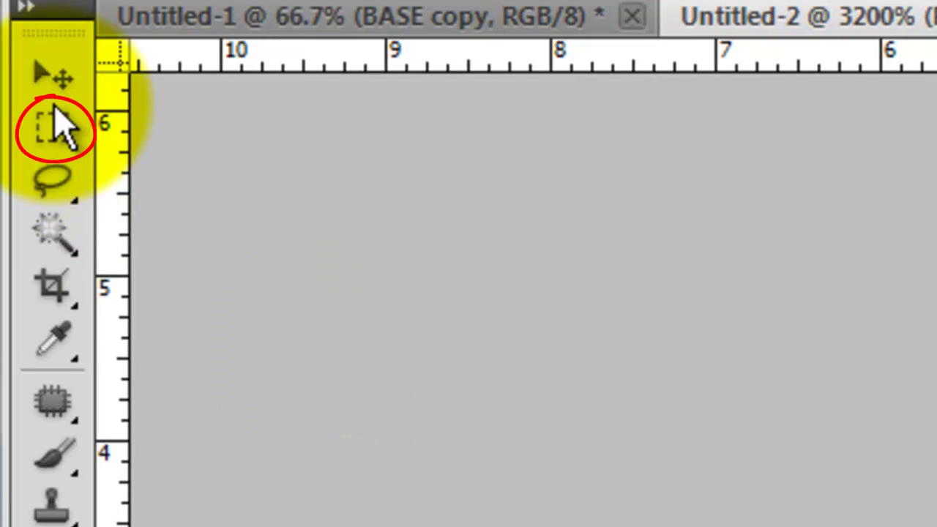
Step: Make a circular selection from the guides' intersection out to the canvas edges with the Elliptical Marquee tool
drag(59, 124, 205, 175)
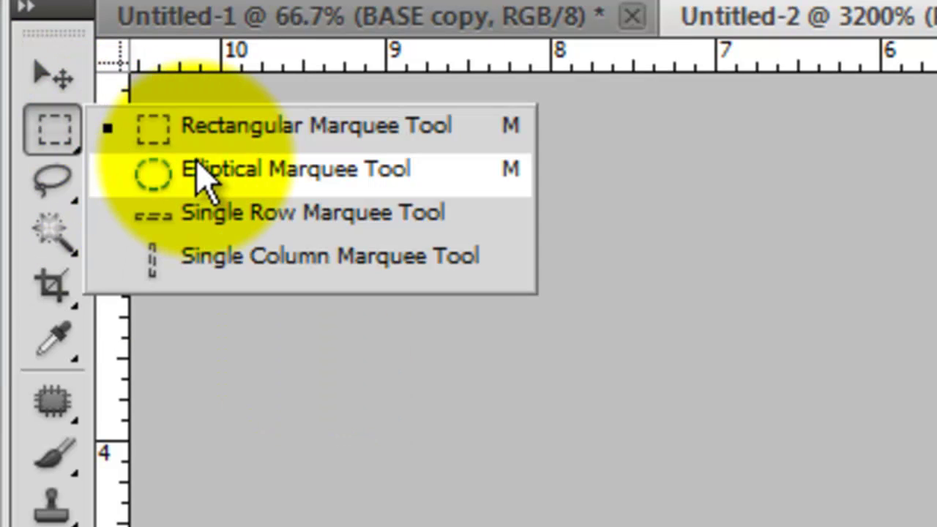
click(205, 176)
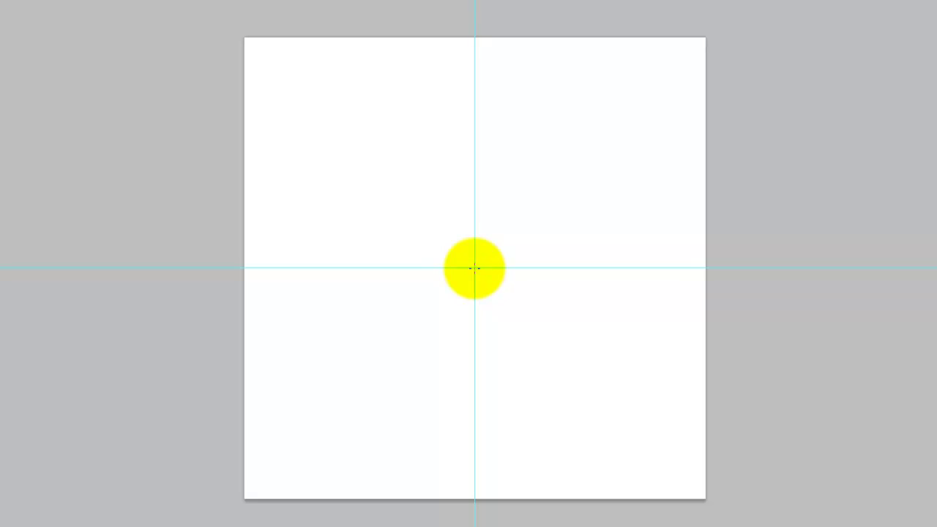
drag(474, 268, 738, 70)
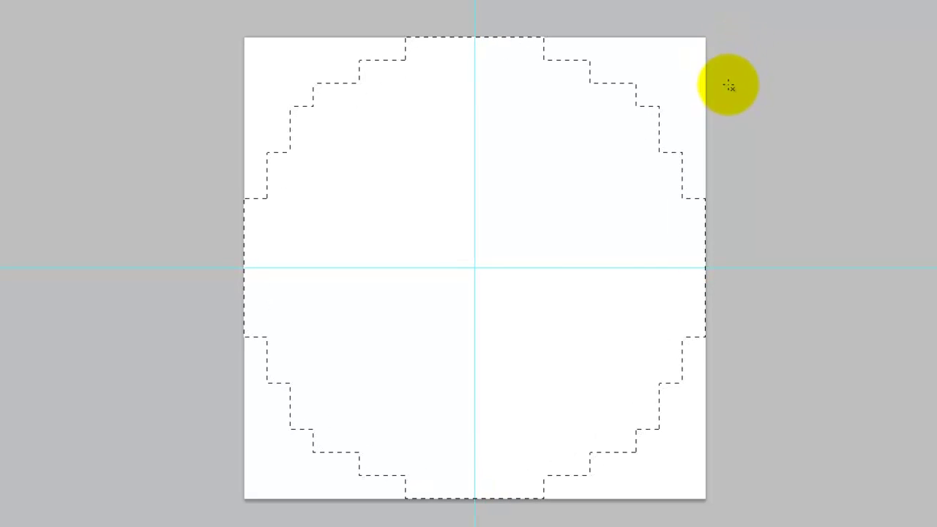
Step: Invert the circular selection, fill the corners with black twice, and deselect
key(ctrl+shift+i)
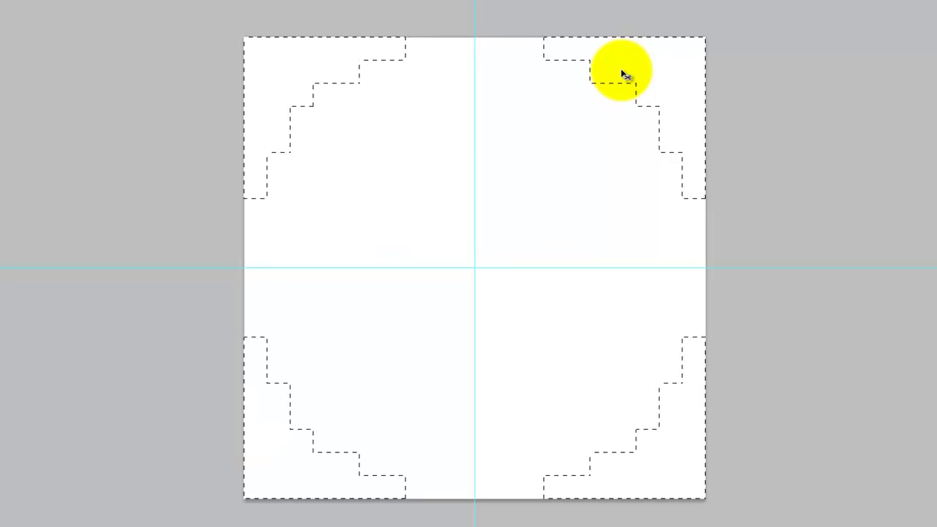
key(alt+Delete)
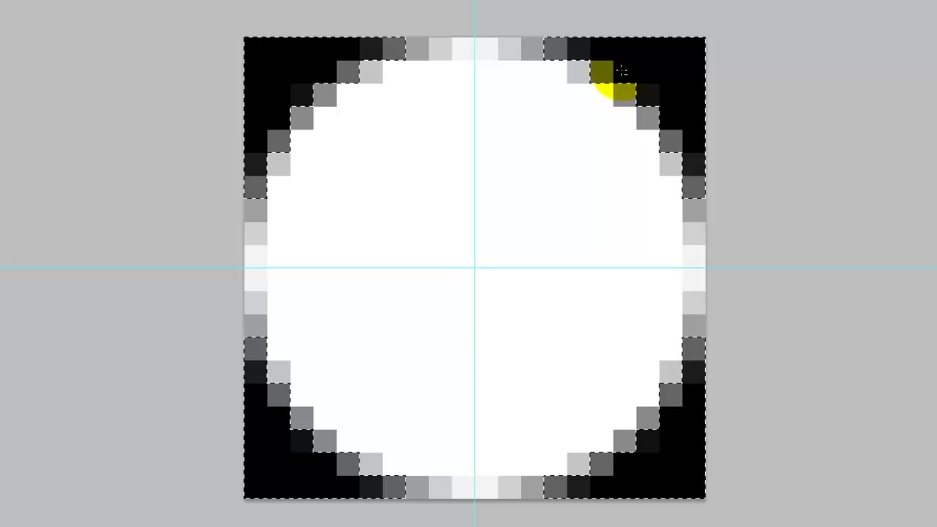
key(alt+Delete)
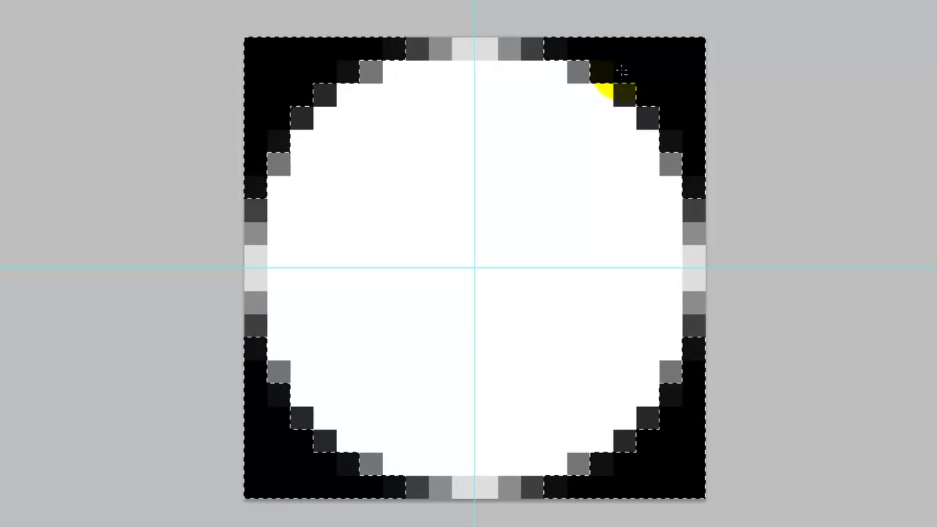
key(ctrl+d)
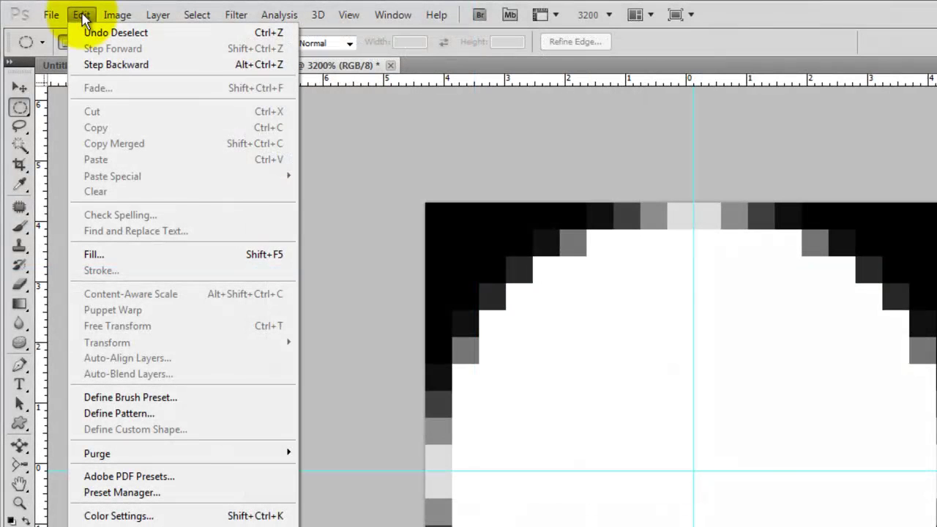
Step: Define the white dot on black as a pattern named DOT
click(126, 415)
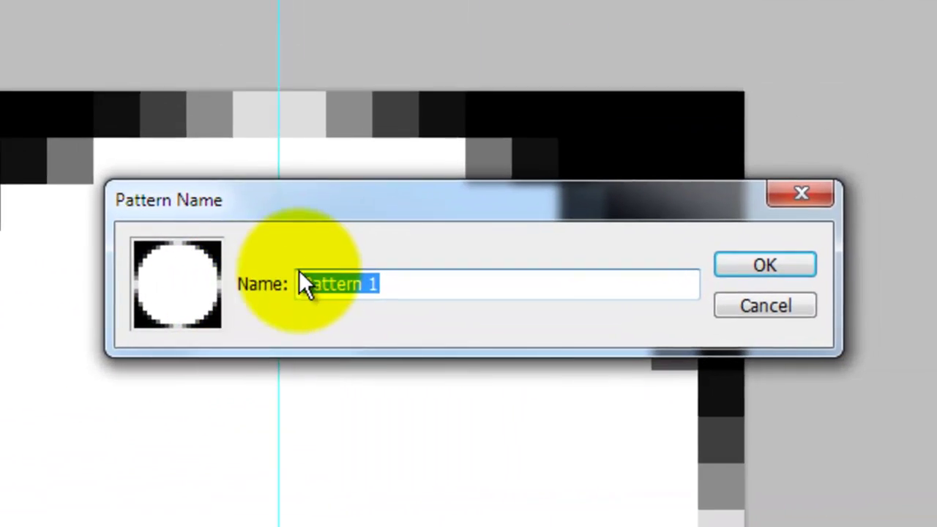
text(DOT)
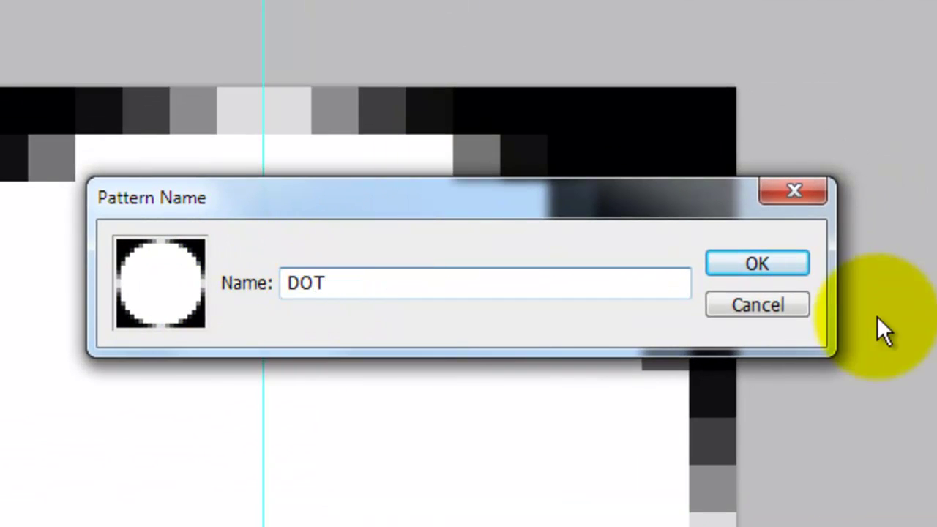
click(778, 263)
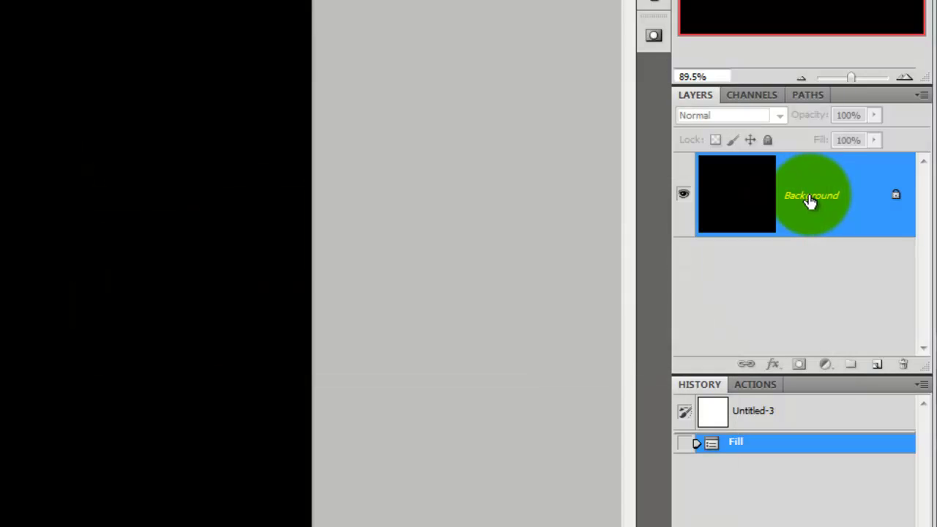
Step: Convert the black document's Background into a regular layer named BASE
double_click(810, 202)
text(BASE)
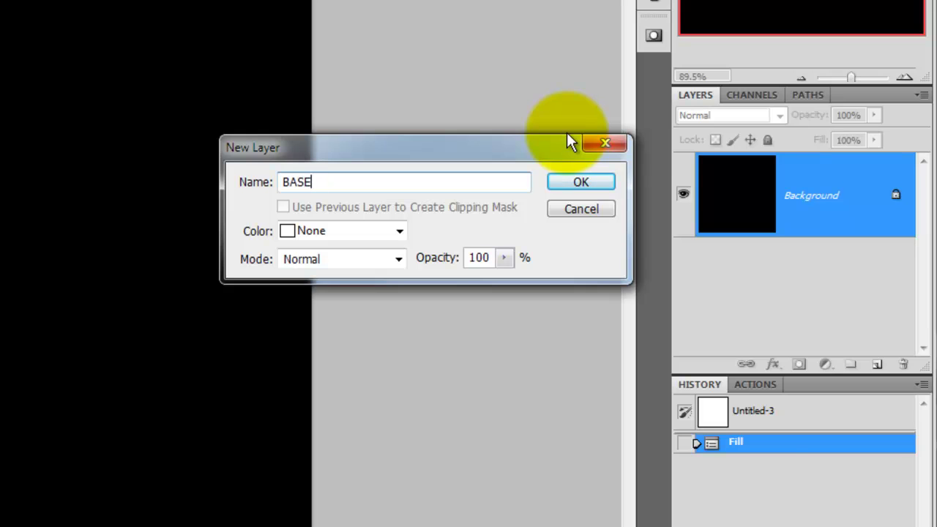
key(Return)
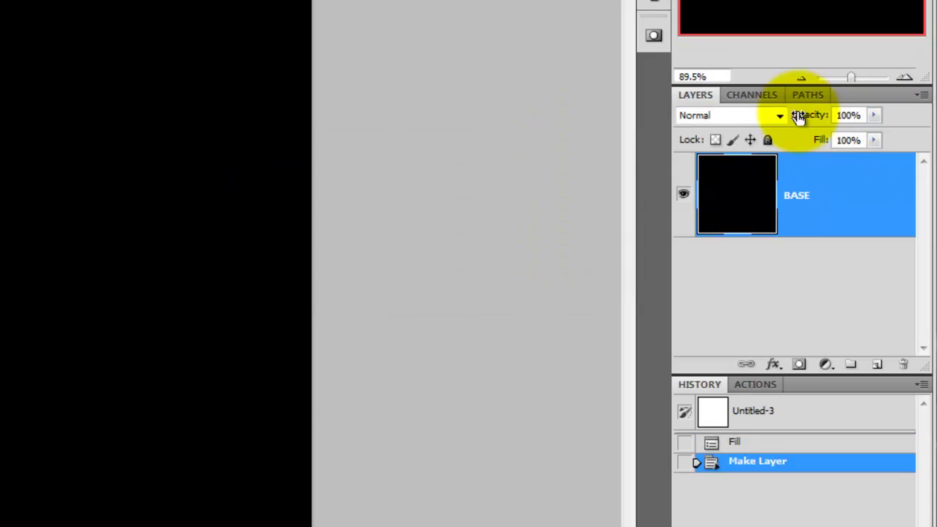
Step: Add a Pattern Overlay style to the BASE layer using the DOT pattern
double_click(734, 203)
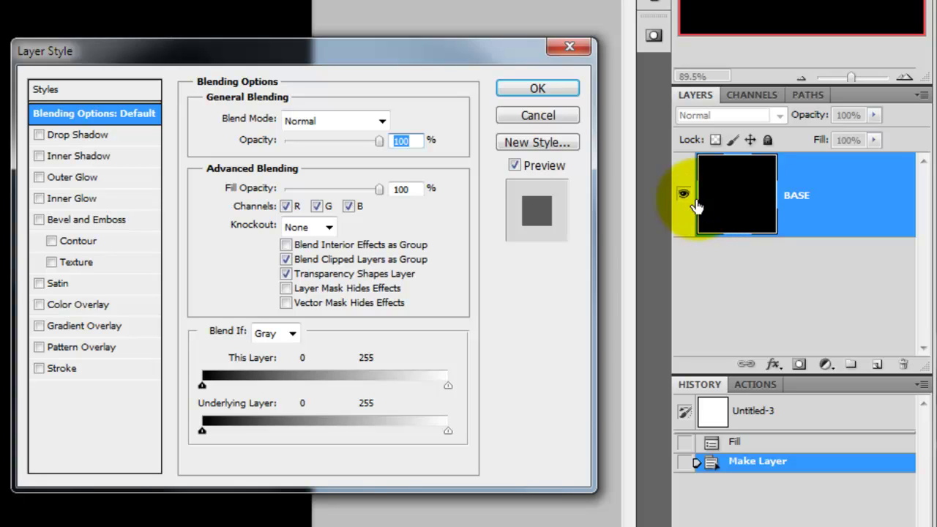
click(83, 347)
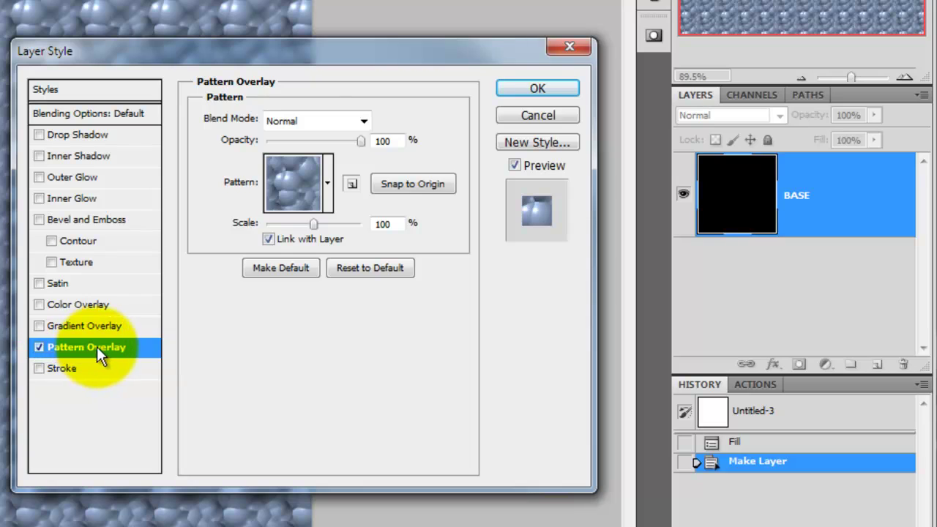
click(327, 183)
click(265, 245)
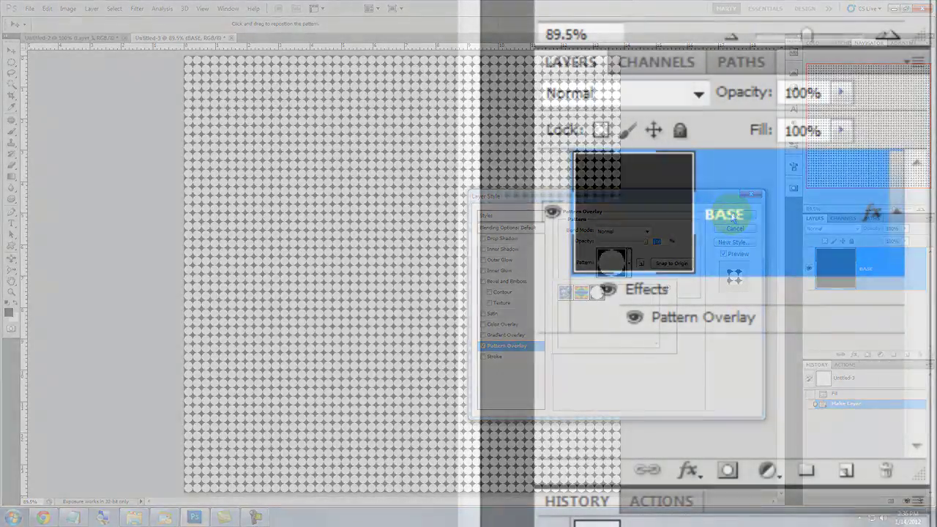
Step: Load the white dots as a selection from the channels and fill it with white on a new layer
click(843, 218)
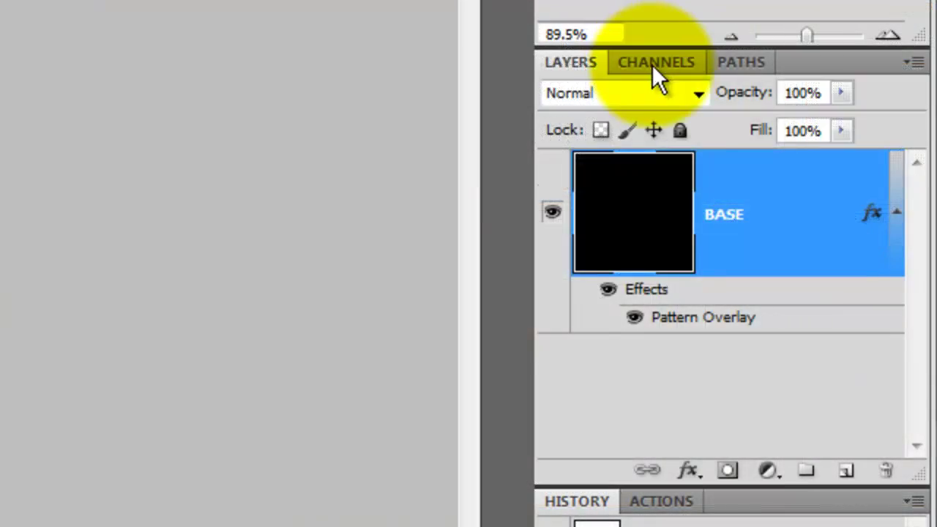
click(756, 472)
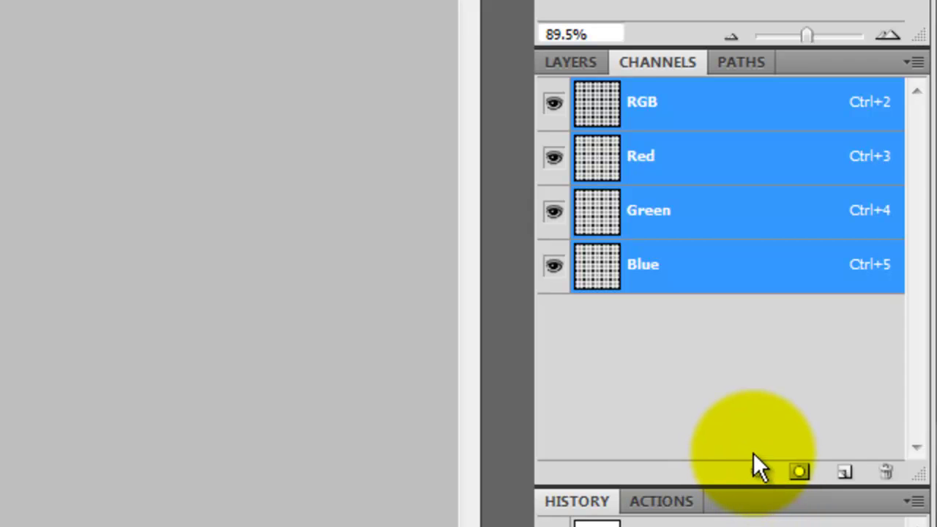
click(569, 65)
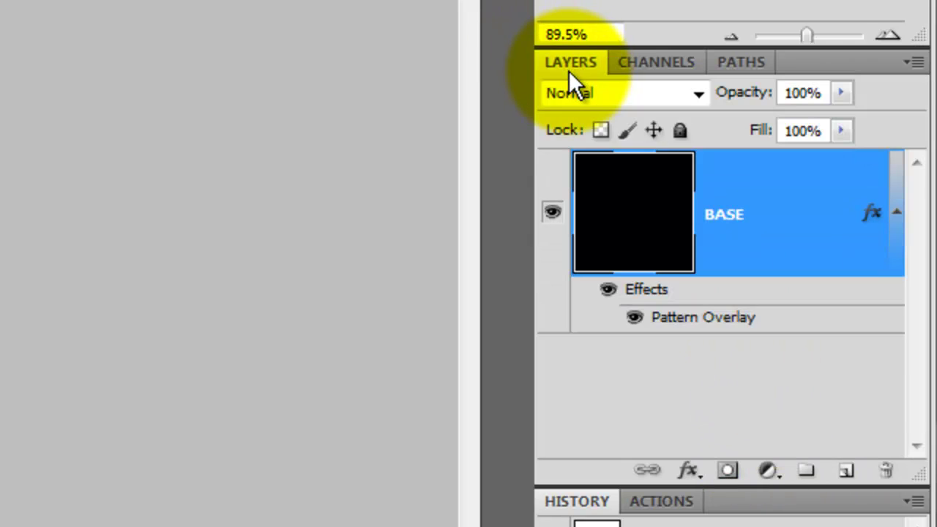
click(845, 472)
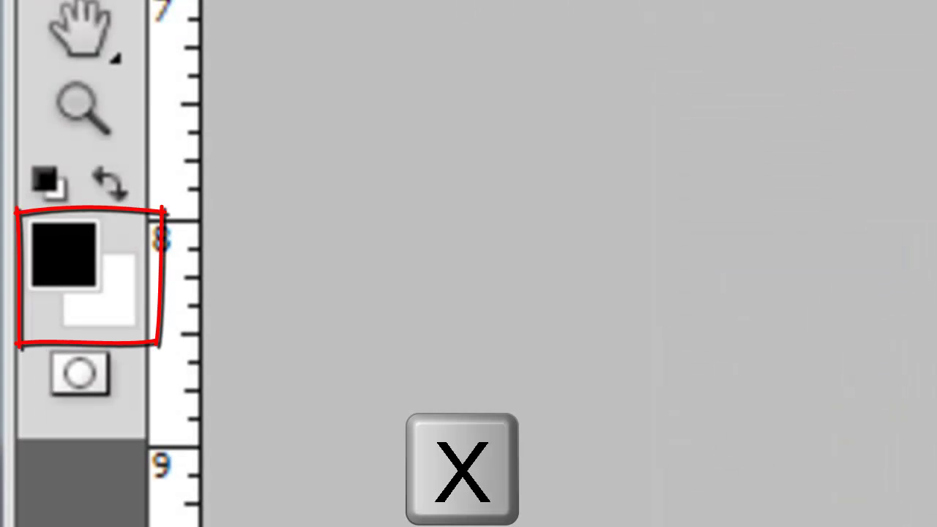
key(x)
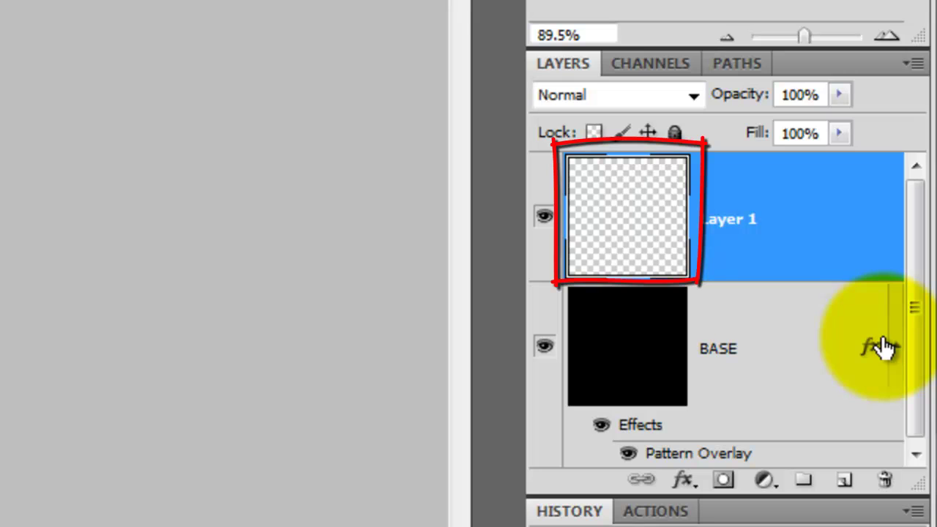
key(alt+Delete)
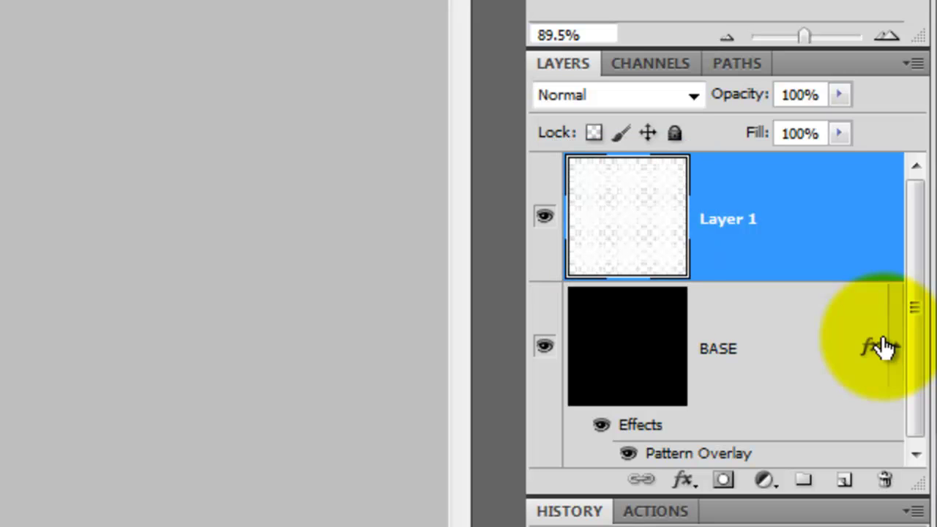
Step: Delete the Pattern Overlay effect from the BASE layer
click(769, 380)
drag(671, 436, 888, 484)
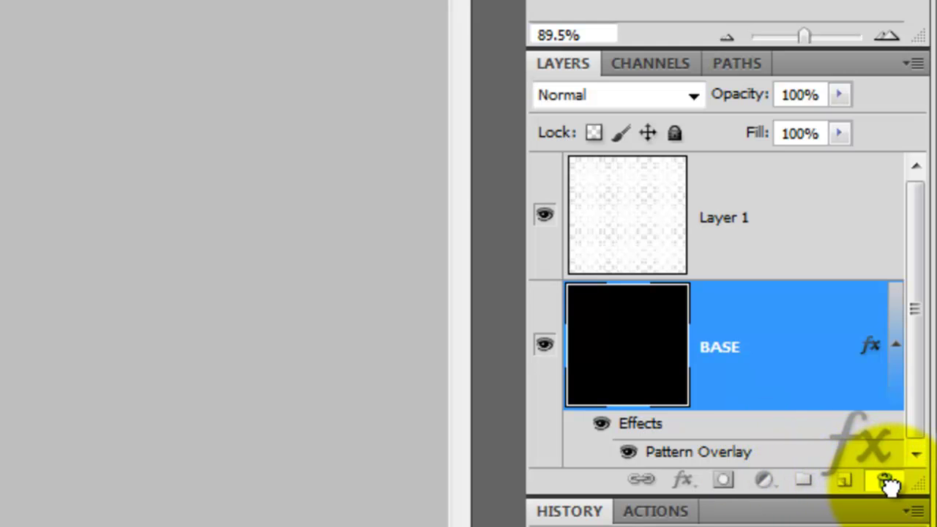
drag(888, 485, 888, 485)
Step: Rename the layer containing the white dots as DOTS
click(730, 227)
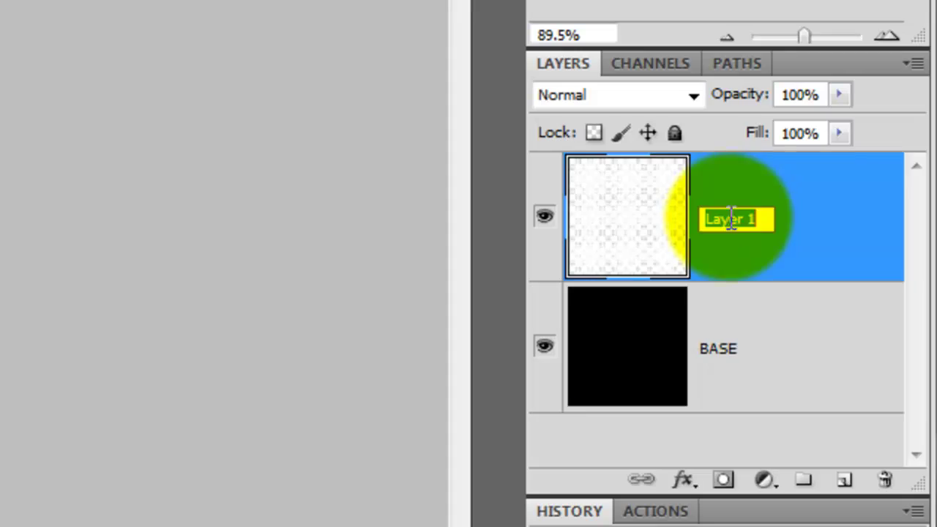
double_click(730, 226)
text(DOTS)
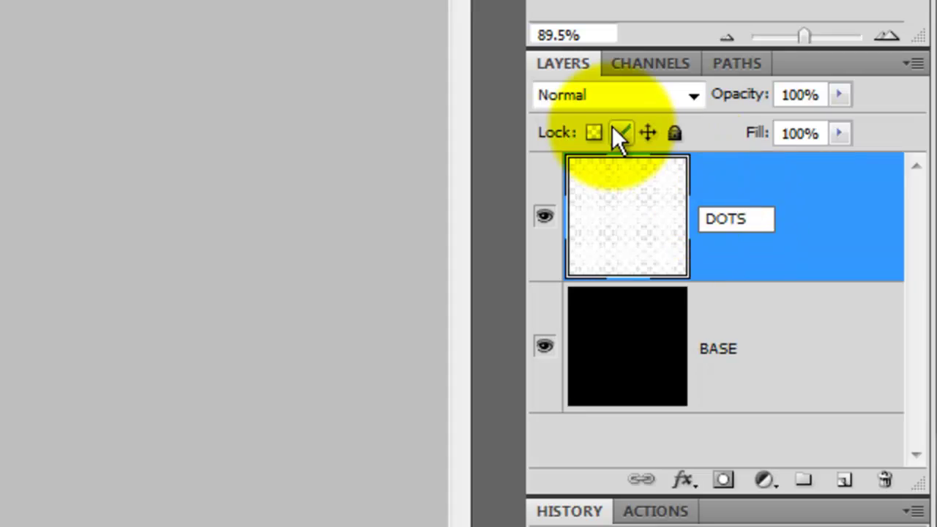
key(Return)
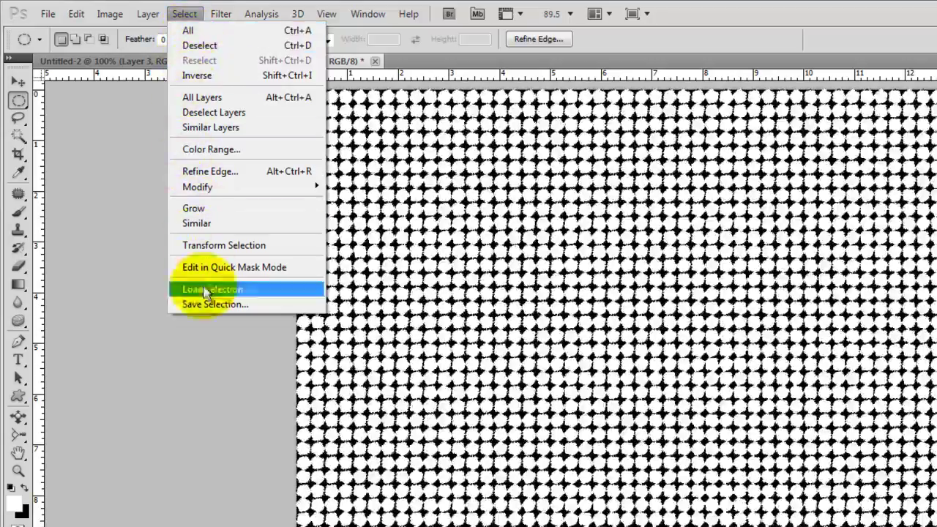
Step: Save the dot selection as a new channel named DOTS
click(210, 304)
text(DOTS)
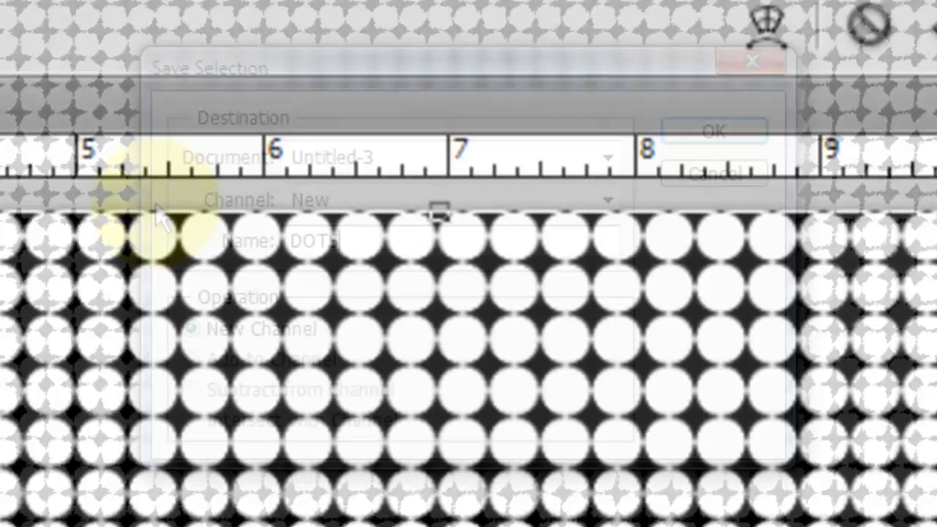
Step: Place one horizontal and one vertical guide so that they cross at the center of the dot pattern
drag(439, 167, 417, 417)
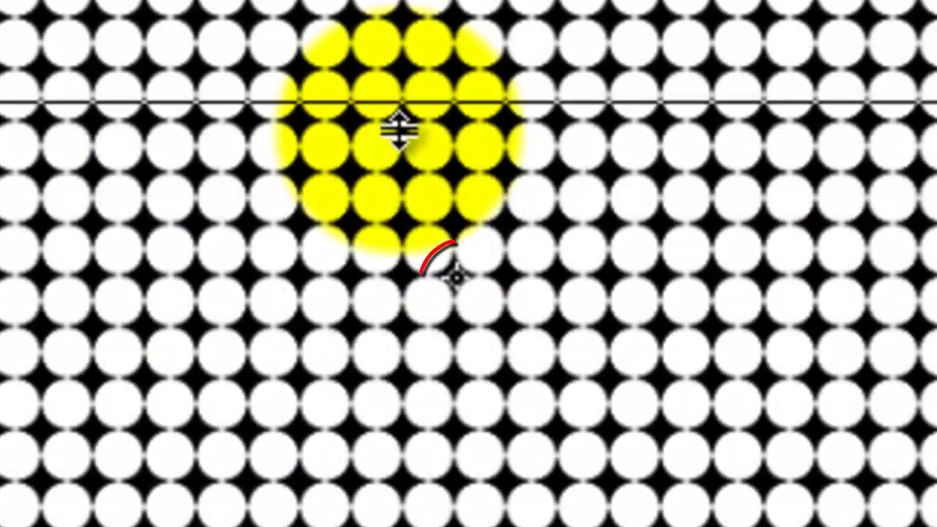
drag(397, 130, 381, 272)
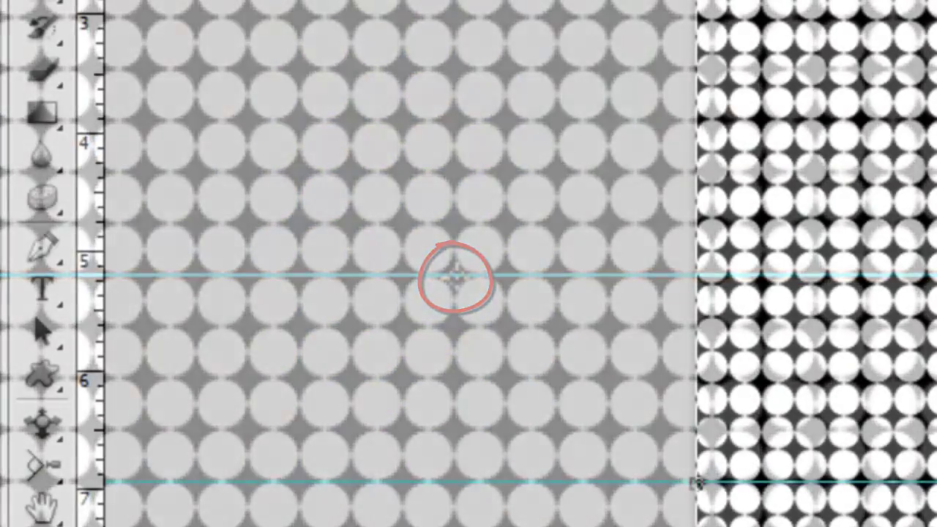
drag(92, 262, 608, 278)
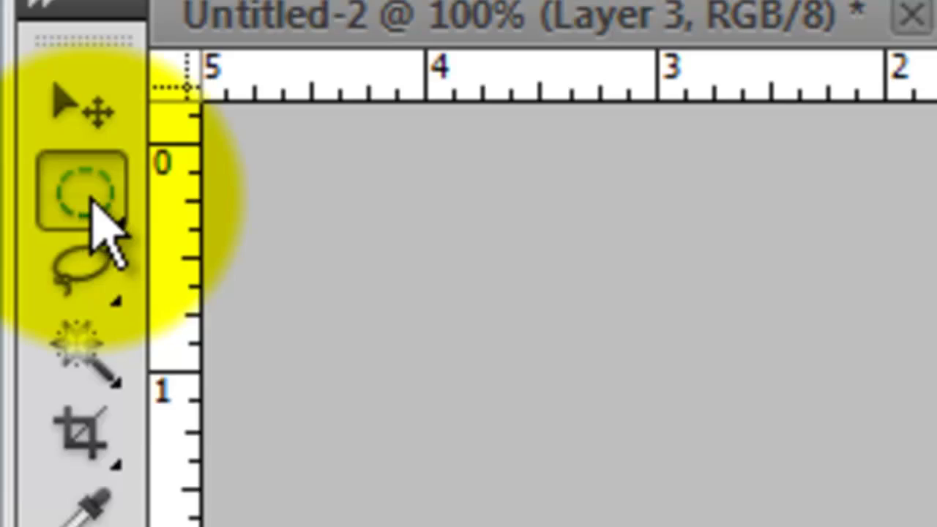
Step: Make a circular selection from the guide intersection out to the canvas edges and save it as a new channel named CIRCLE
right_click(102, 227)
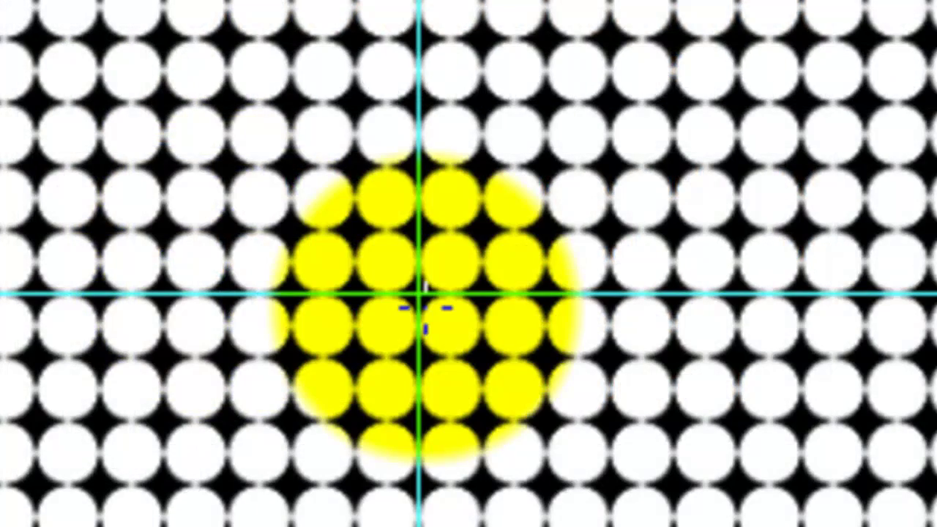
drag(428, 311, 608, 212)
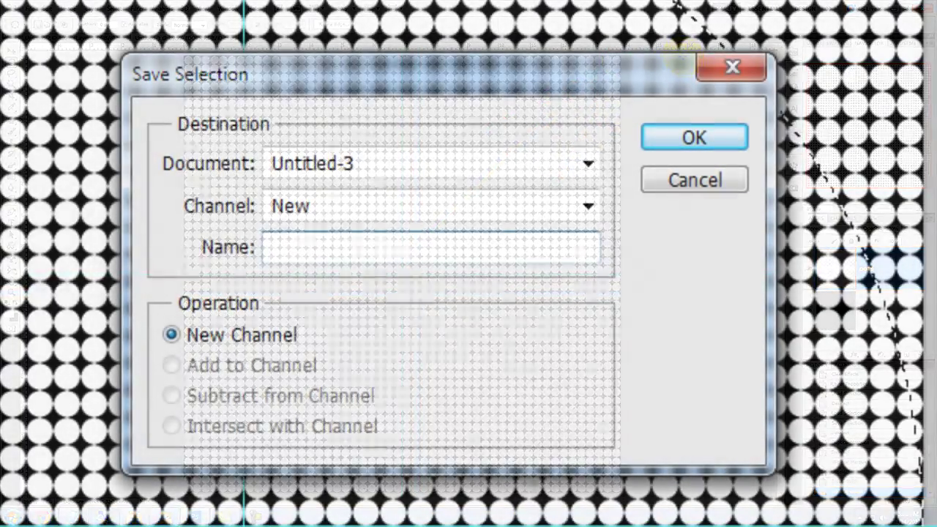
text(CIRC)
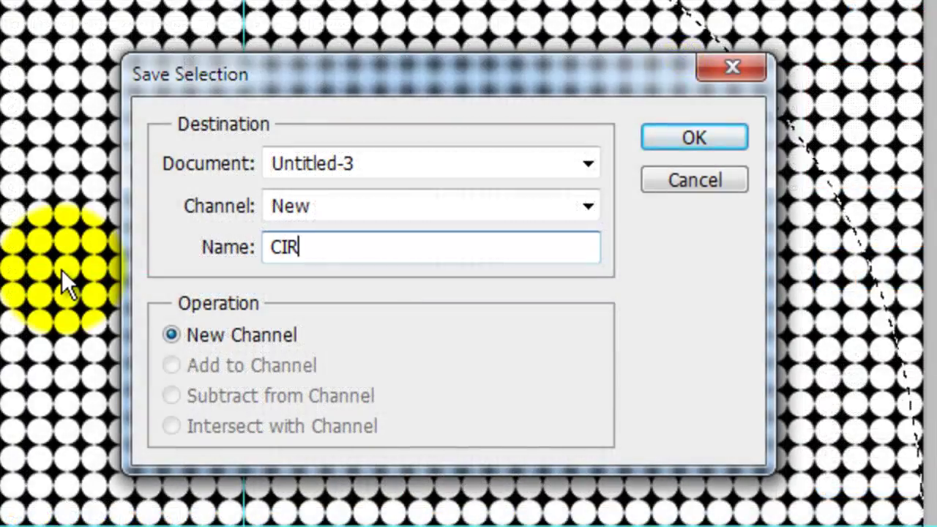
text(LE)
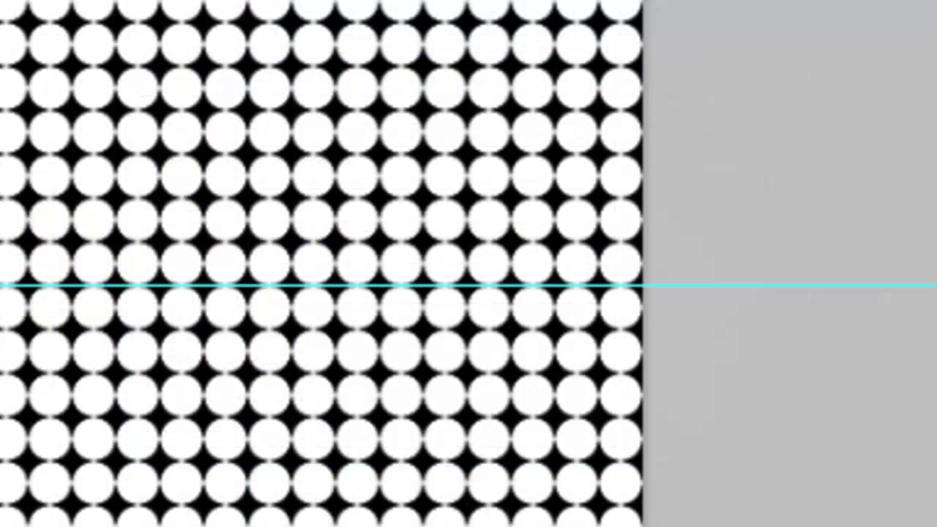
Step: Deselect the circle and hide the guides
key(ctrl+d)
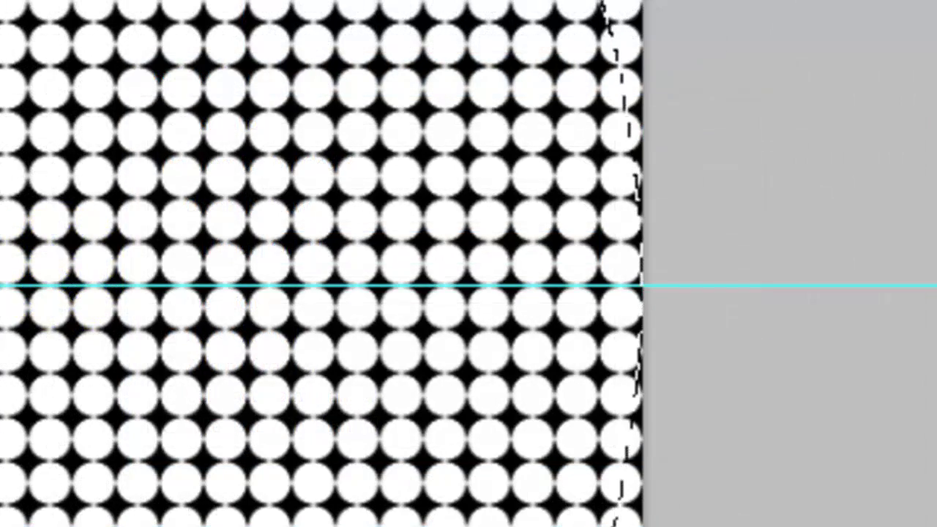
key(ctrl+h)
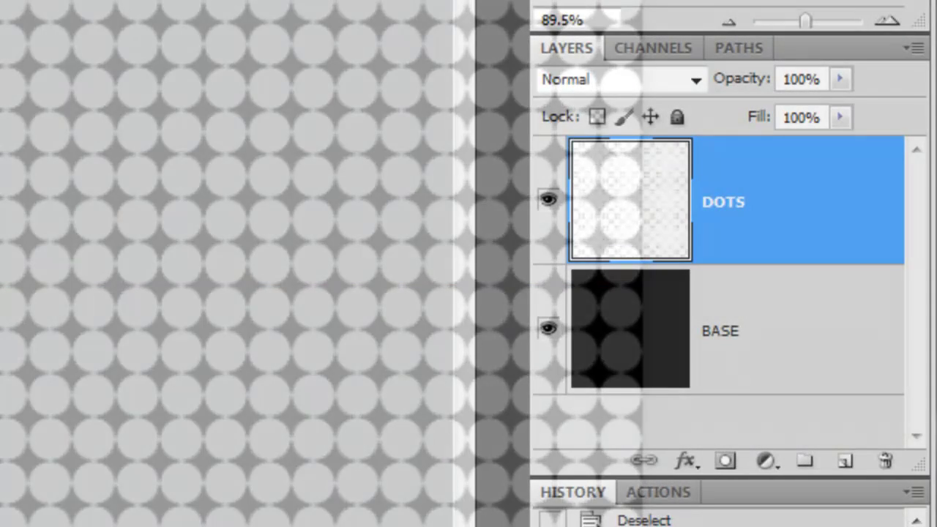
Step: Stamp all visible layers into a new layer above the dots layer and rename it DOTS
click(704, 198)
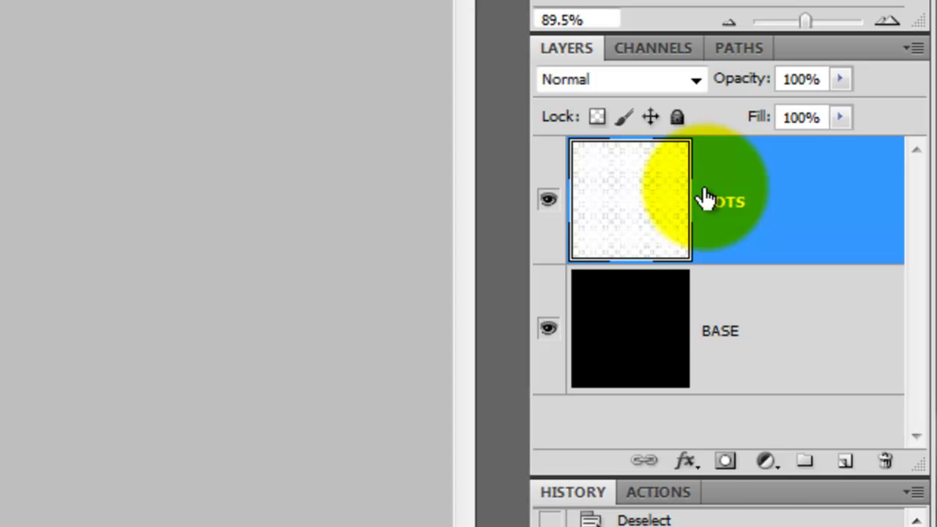
key(ctrl+shift+alt+e)
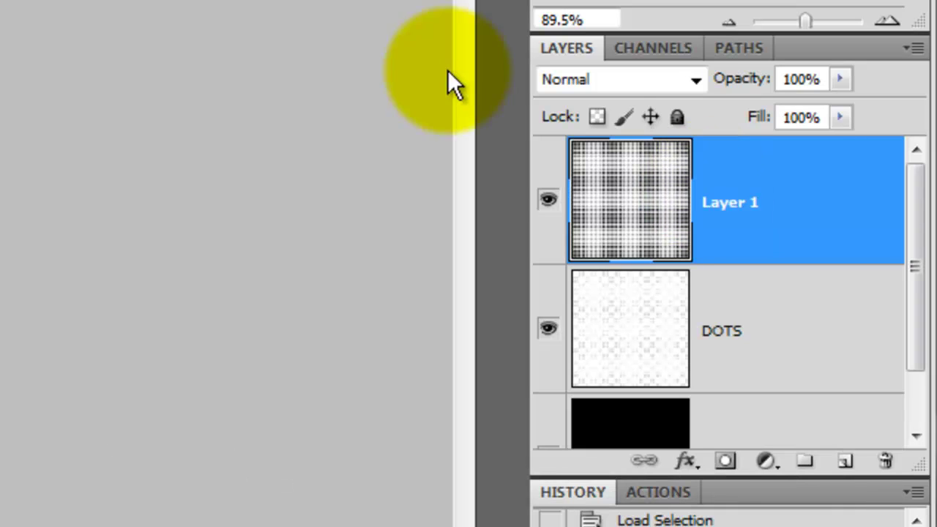
double_click(731, 205)
text(DOTS)
key(Return)
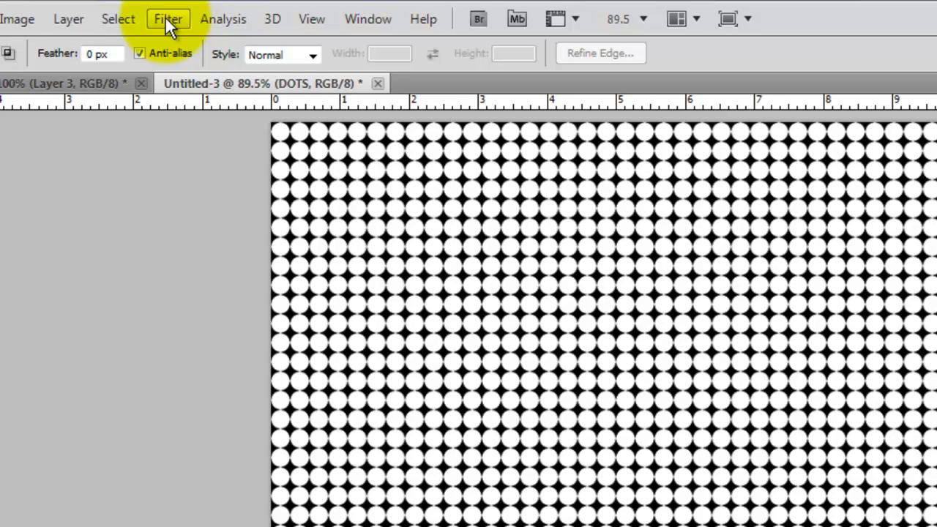
Step: Apply the Spherize filter to the merged DOTS layer, with the amount raised to its positive maximum for an outward bulge
click(168, 21)
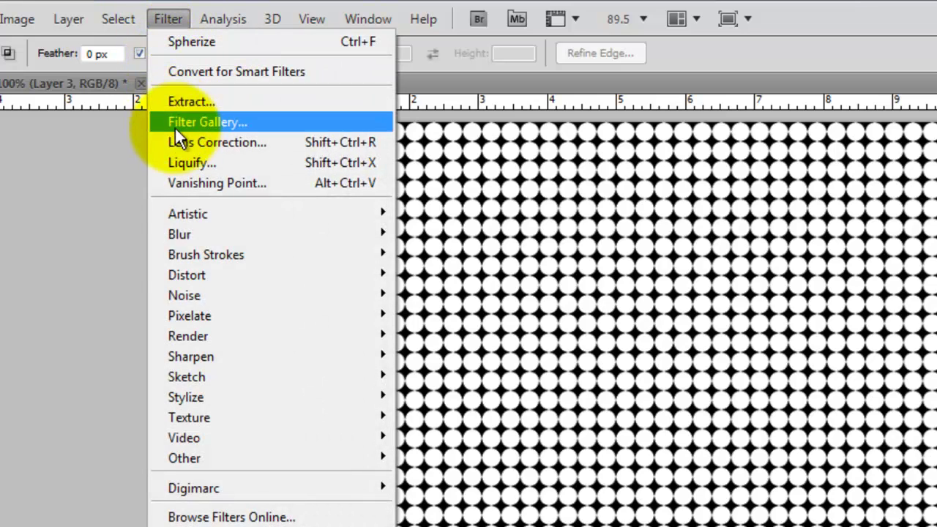
mouse_move(201, 277)
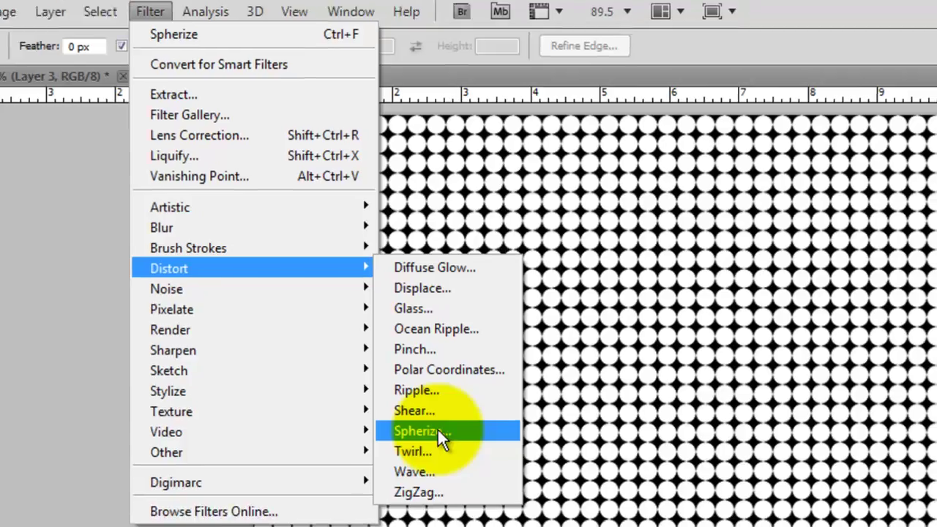
click(441, 437)
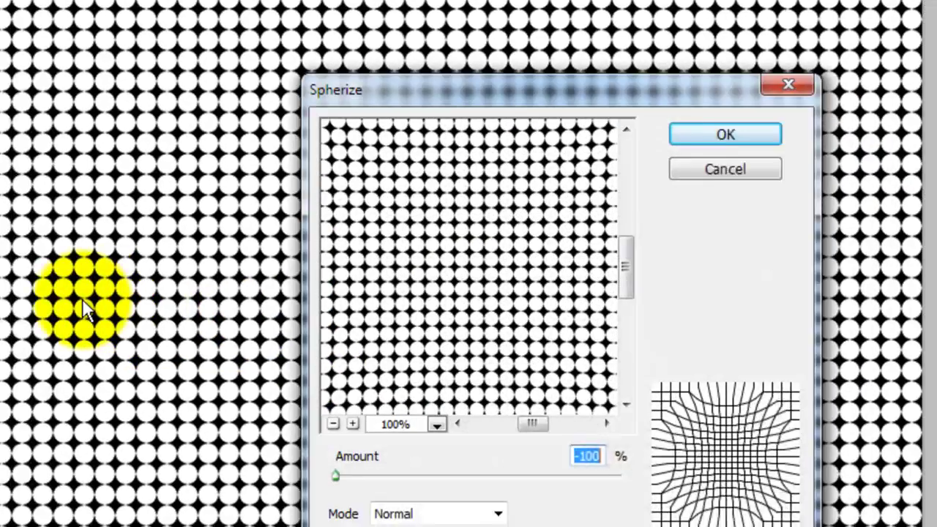
drag(234, 442, 574, 460)
click(628, 97)
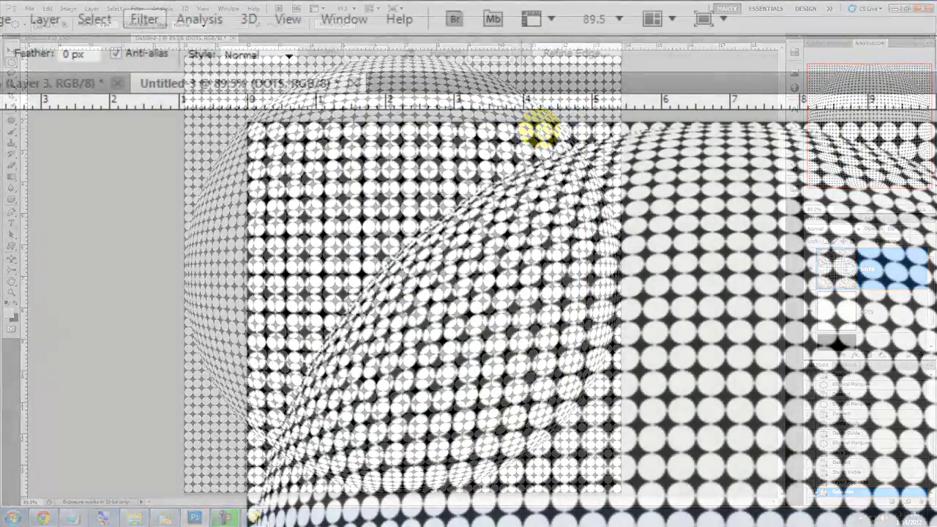
Step: Apply the Twirl filter to the spherized DOTS layer with an angle of 100
click(137, 8)
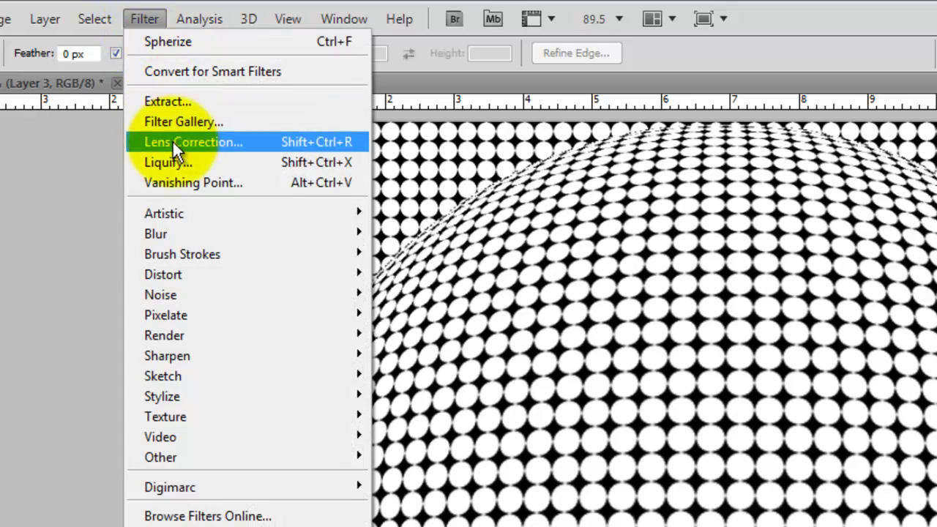
mouse_move(184, 271)
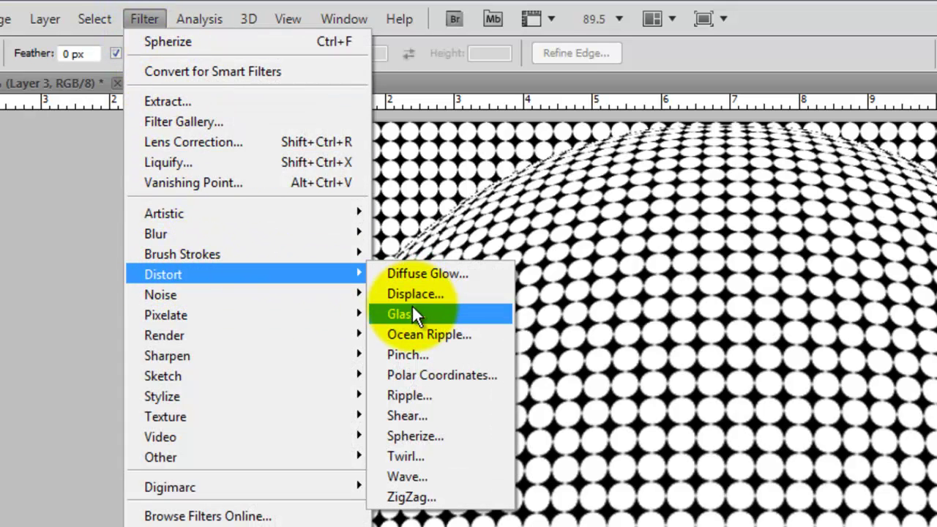
click(414, 455)
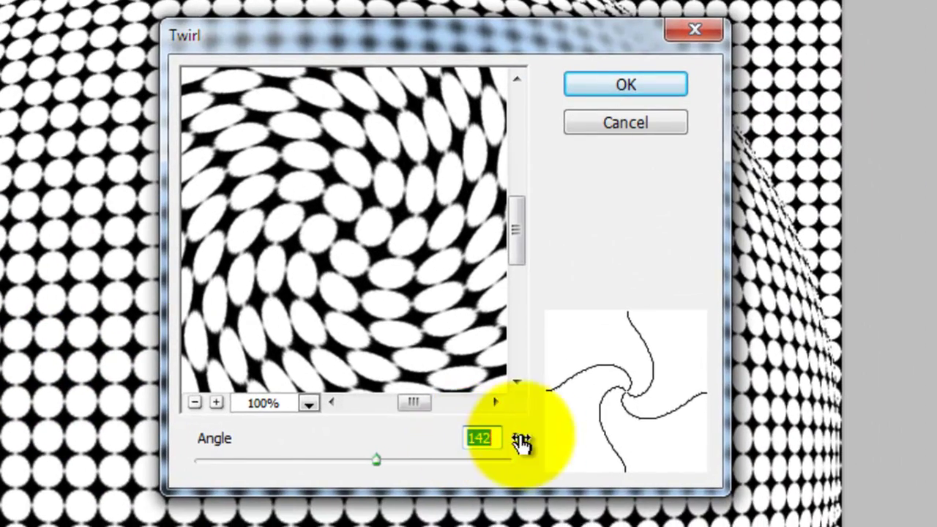
text(100)
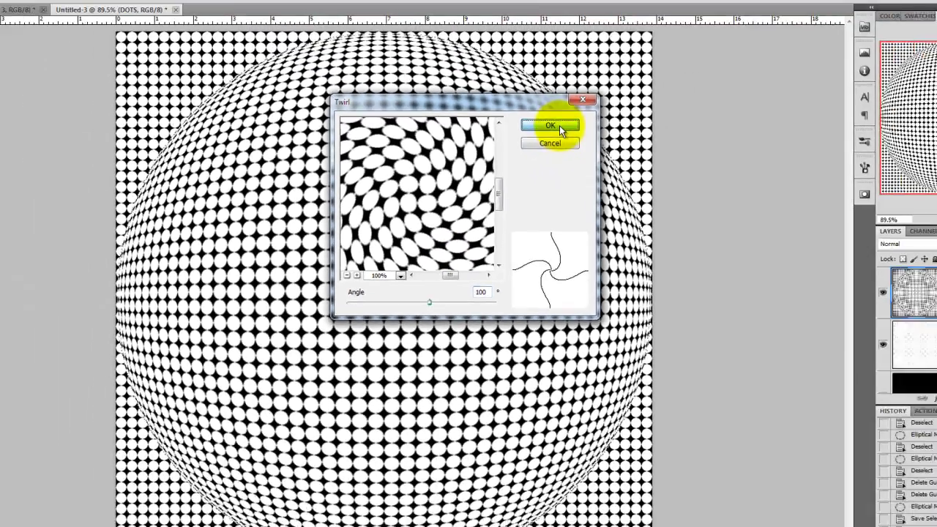
click(625, 84)
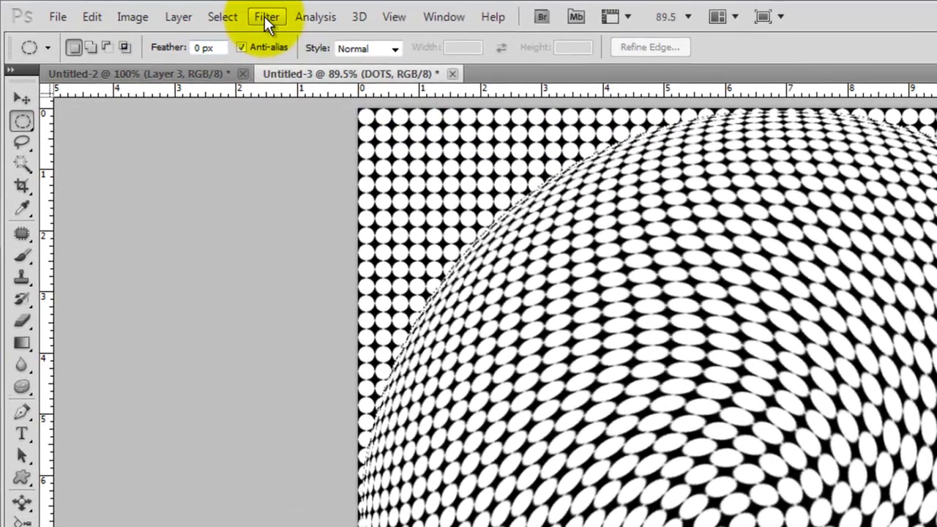
Step: Apply the ZigZag filter to the twirled dots with amount 100, 2 ridges and the Out From Center style
click(137, 9)
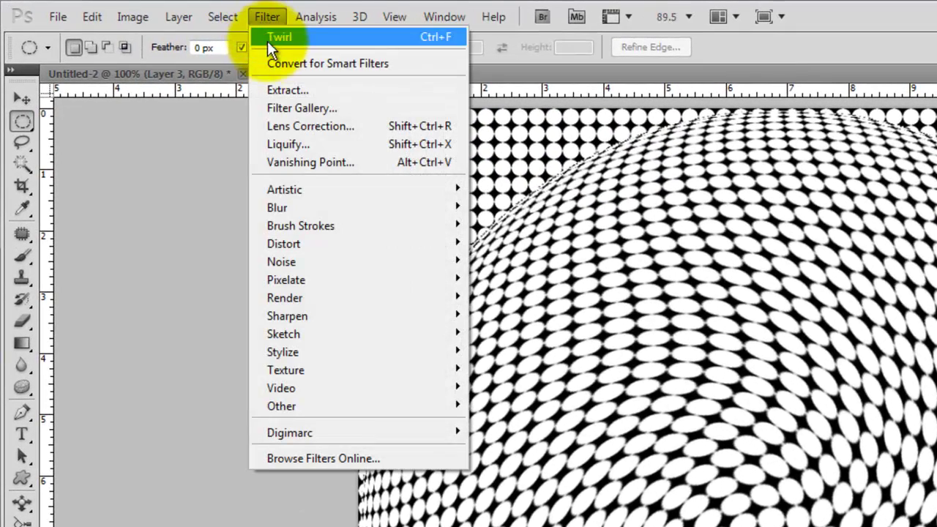
mouse_move(291, 242)
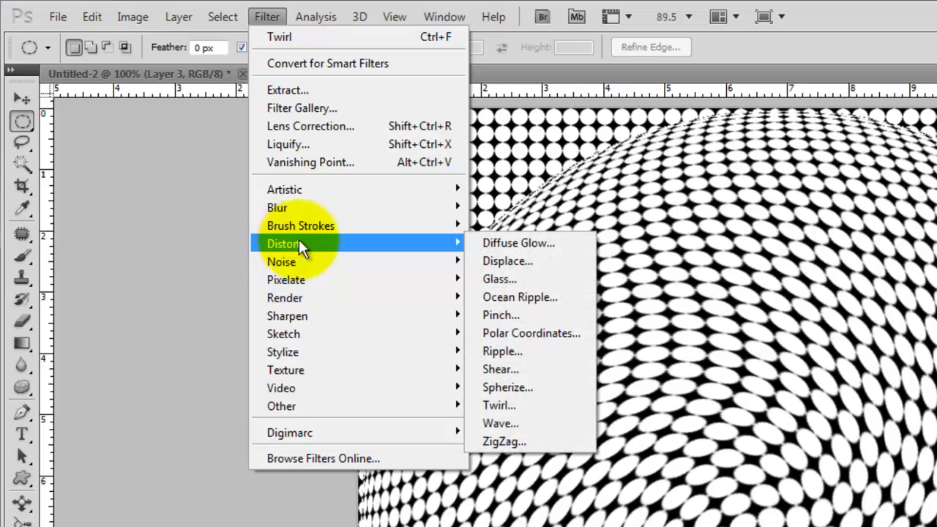
click(512, 441)
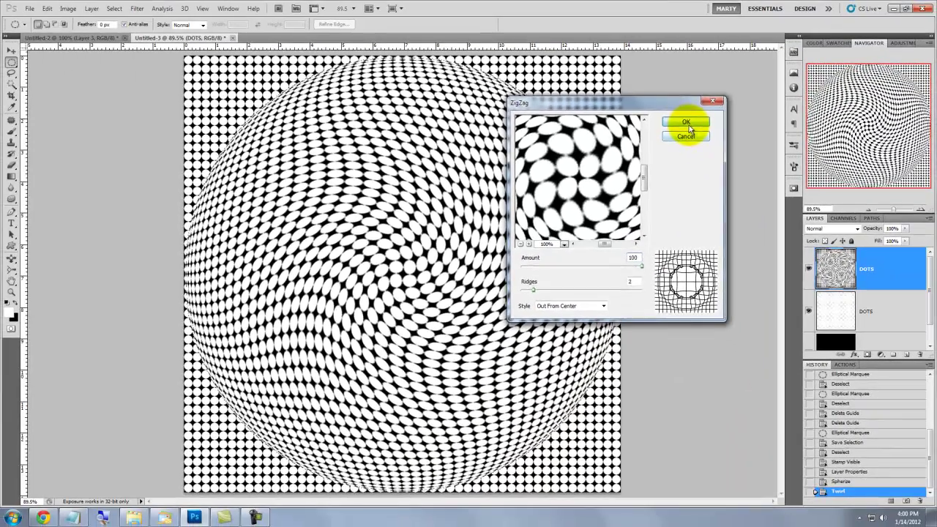
click(719, 69)
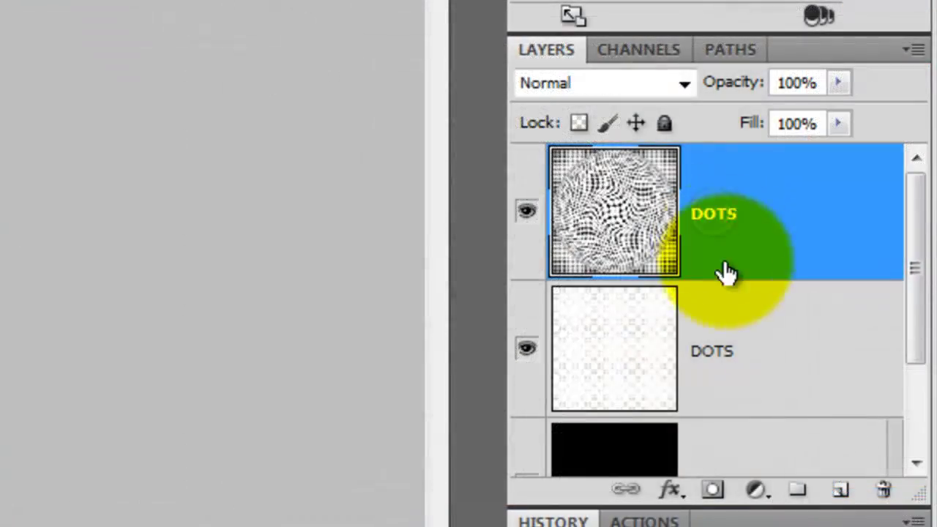
Step: Add a new layer beneath the distorted DOTS layer and fill it with black
mouse_move(727, 273)
mouse_down()
mouse_move(847, 512)
mouse_move(852, 495)
mouse_up()
key(ctrl+Delete)
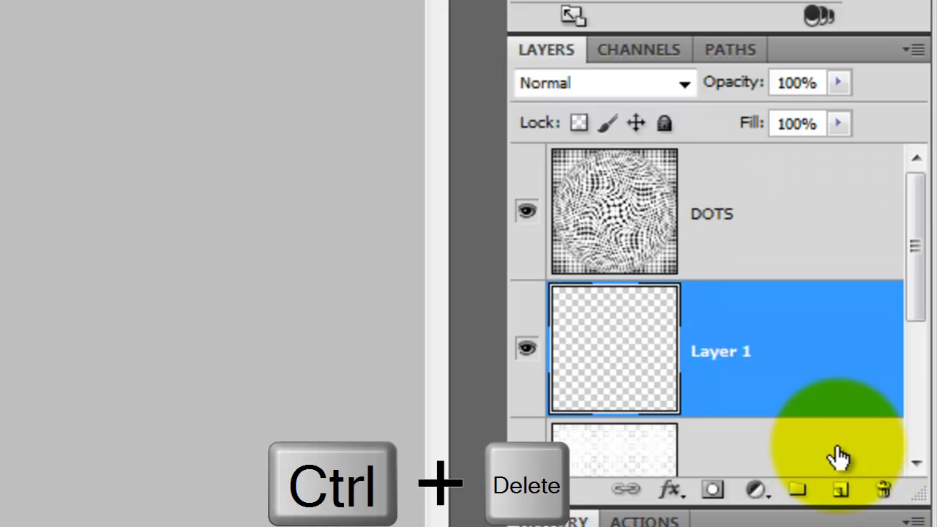
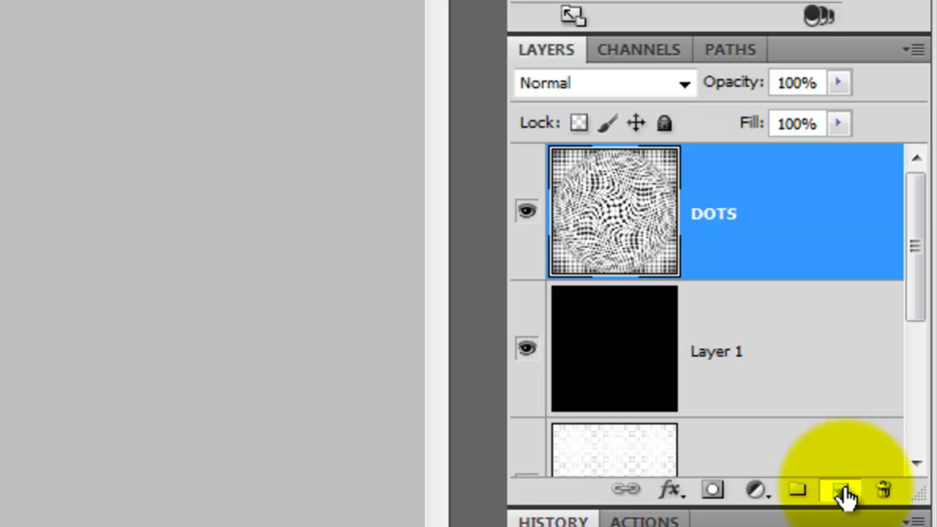
Step: Add an empty layer above the distorted DOTS layer, move the black layer directly beneath it, and make the empty layer active
click(843, 492)
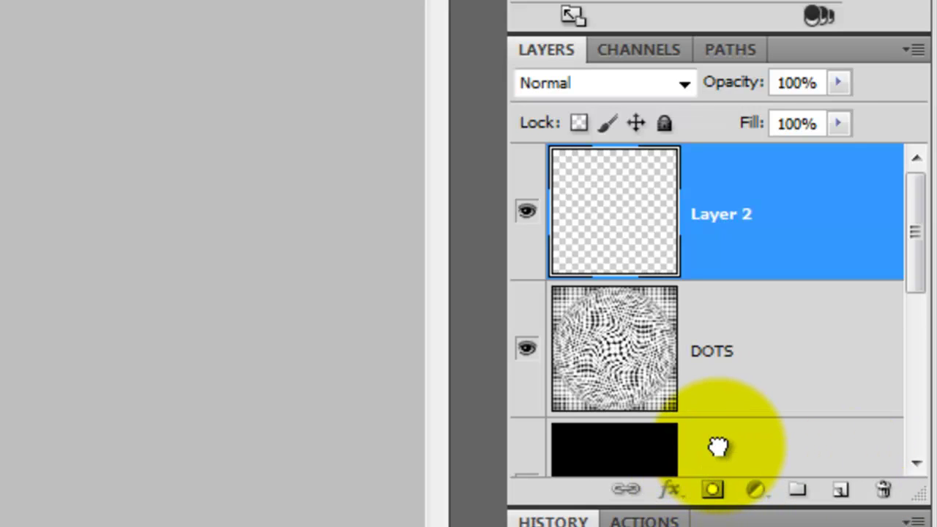
drag(717, 445, 745, 284)
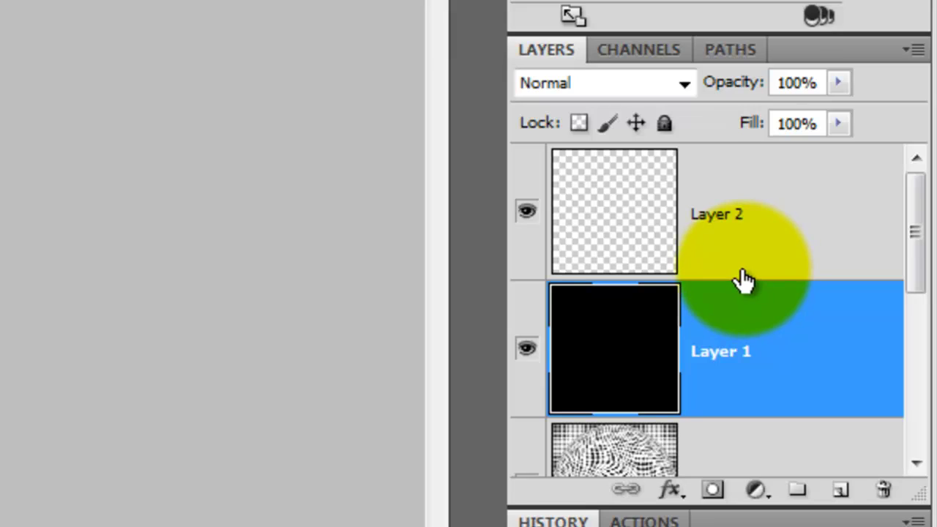
click(754, 210)
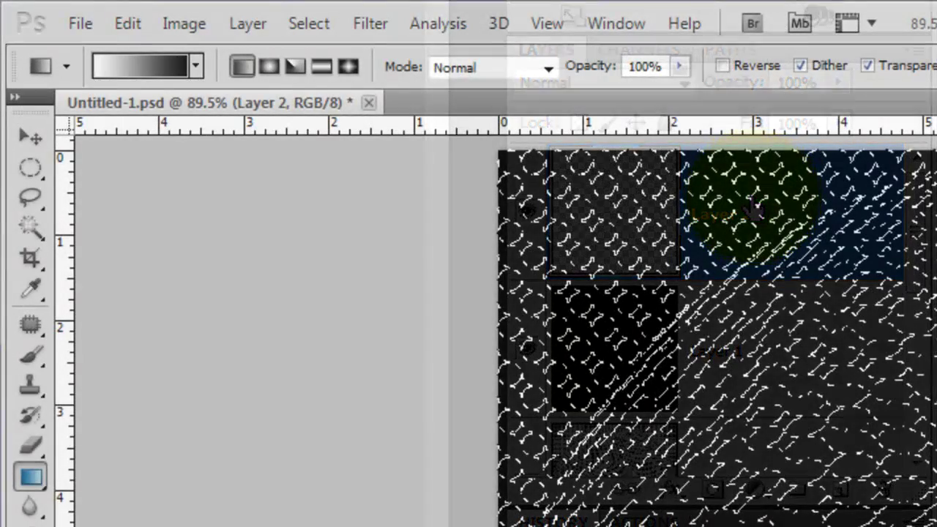
Step: Set up the Gradient tool with the radial style and replace the gradient presets with the Color Harmonies 1 set
click(30, 476)
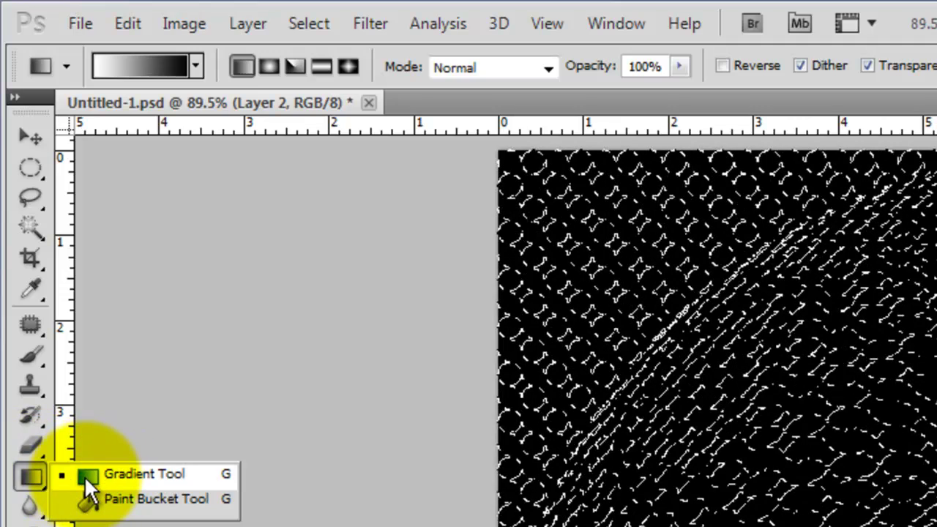
click(84, 475)
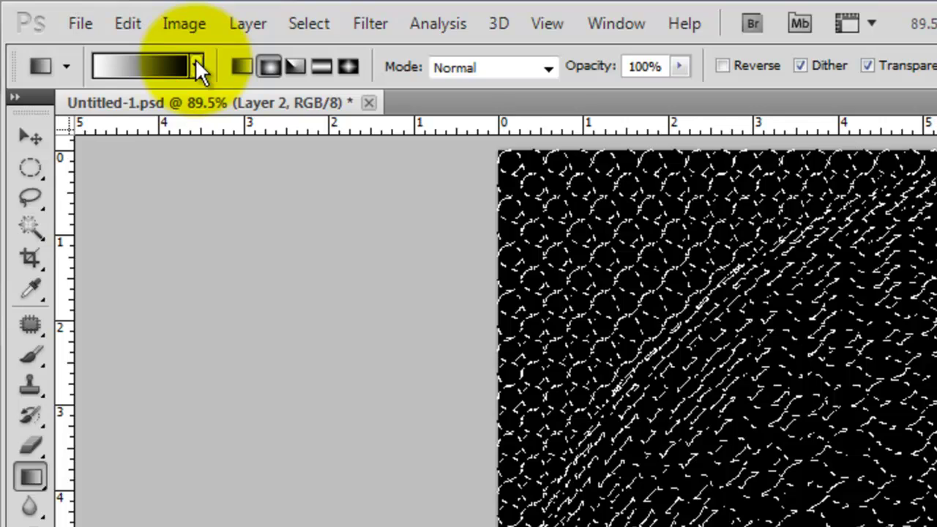
click(197, 60)
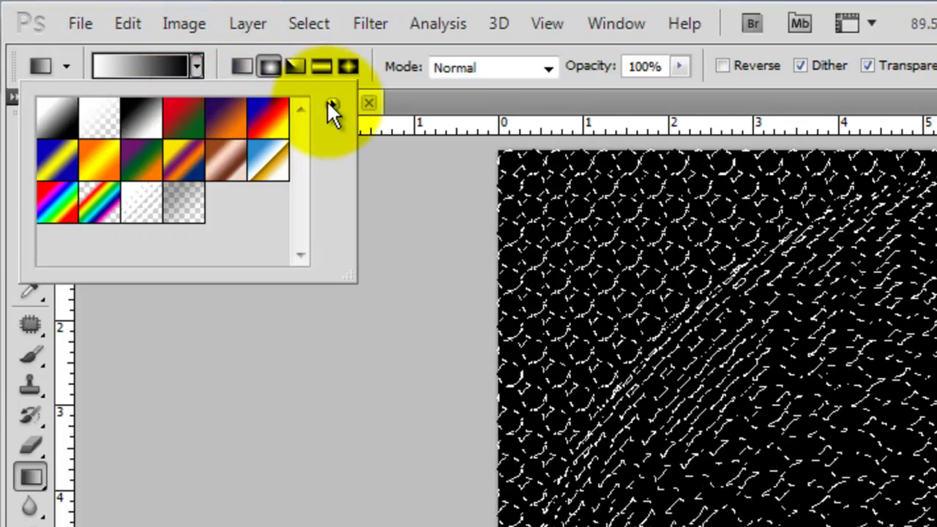
click(330, 104)
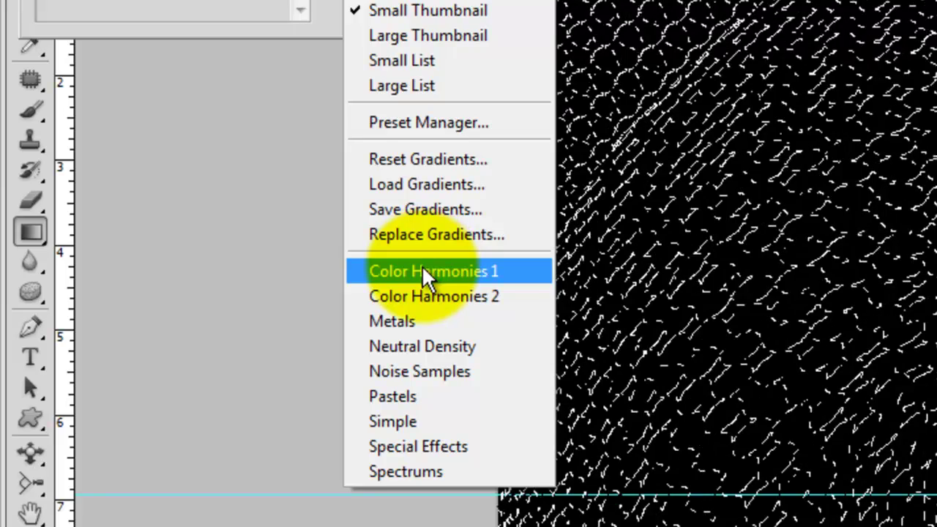
click(423, 271)
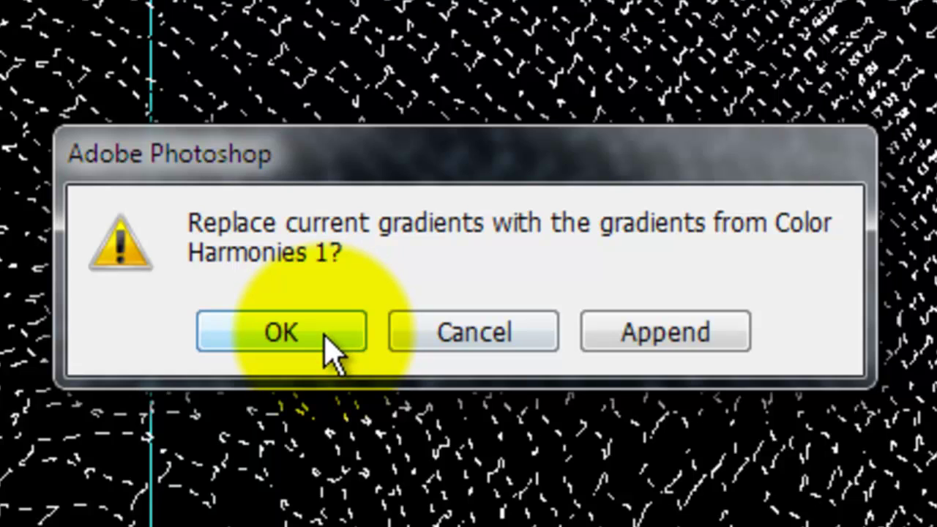
click(325, 340)
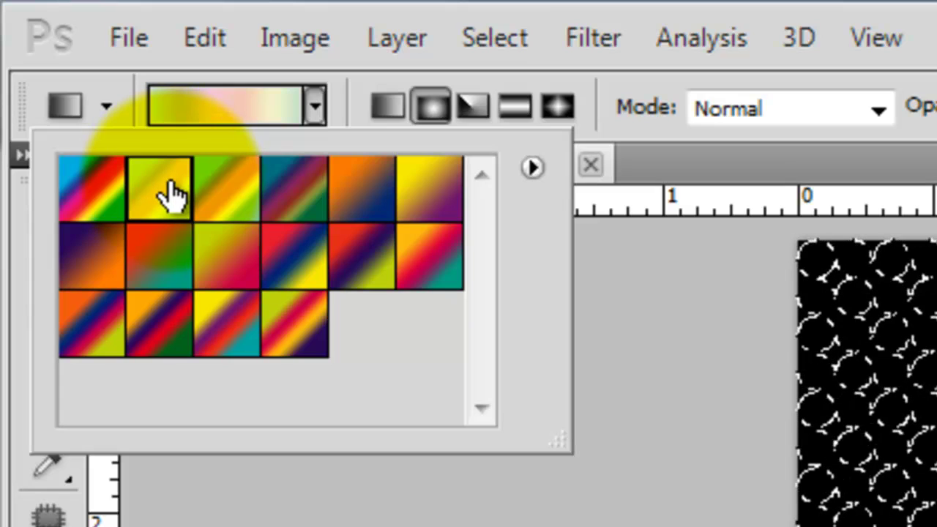
Step: Fill the dot selection on Layer 2 with the second preset, a pastel radial gradient from the canvas center past its right edge, and deselect
click(170, 188)
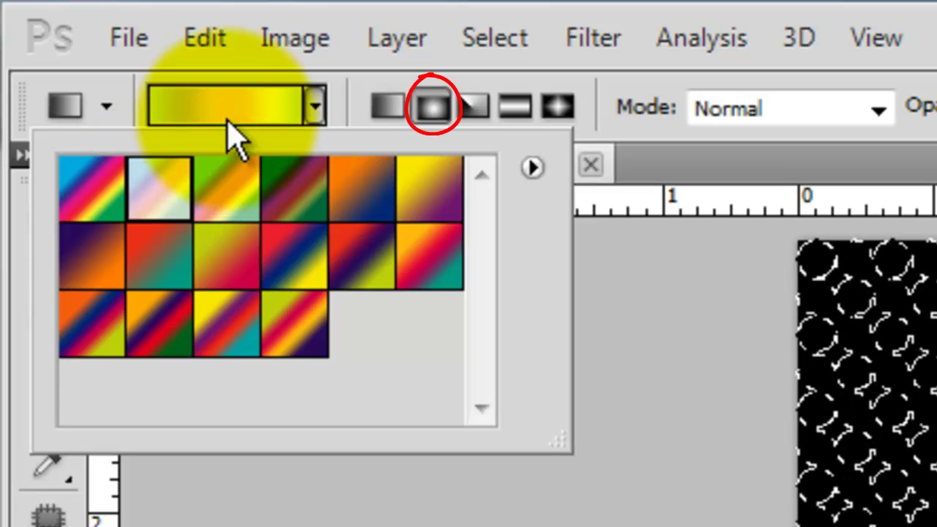
click(227, 122)
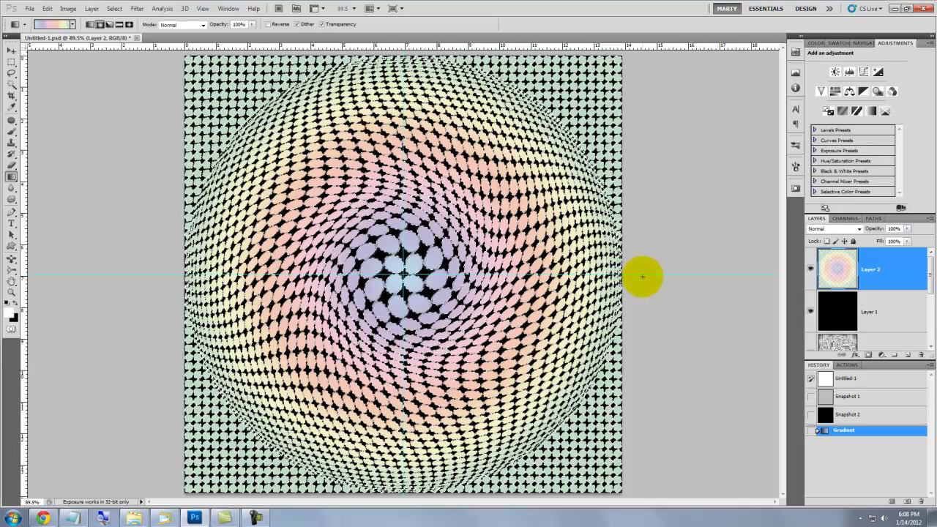
key(ctrl+d)
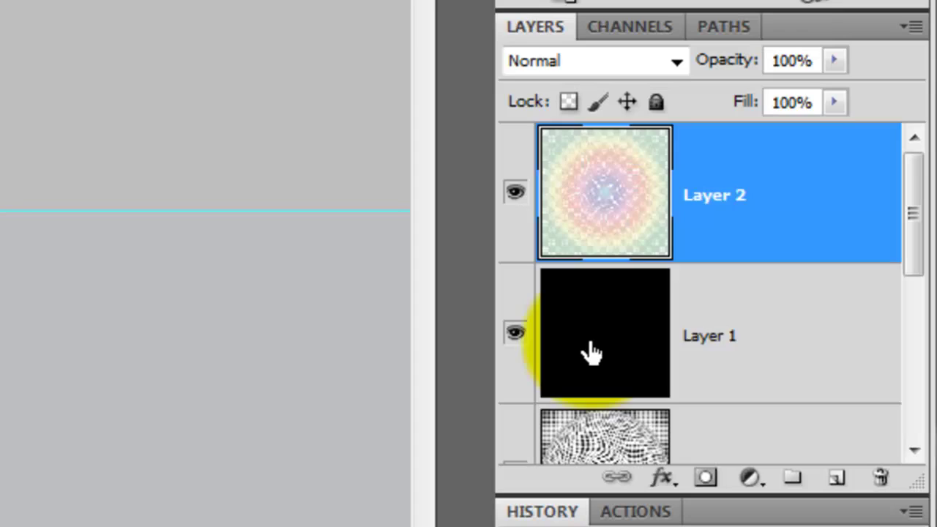
Step: Fill Layer 1 with the same pastel colors as a linear gradient running from the canvas's bottom-right corner to its top-left corner
click(837, 318)
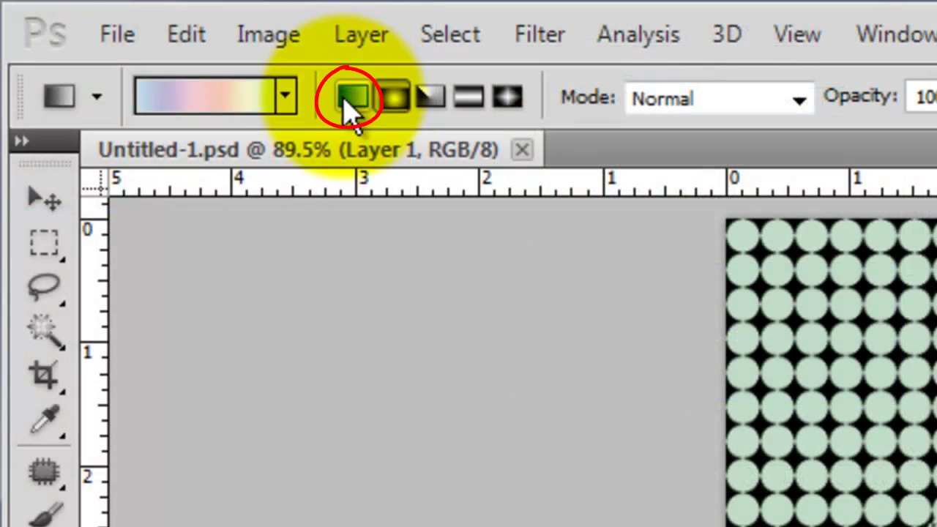
click(354, 102)
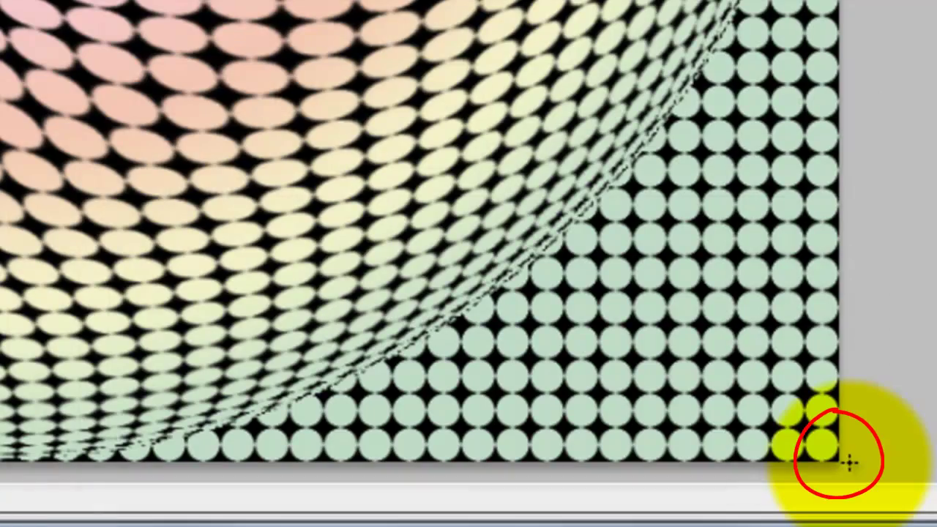
drag(851, 461, 236, 10)
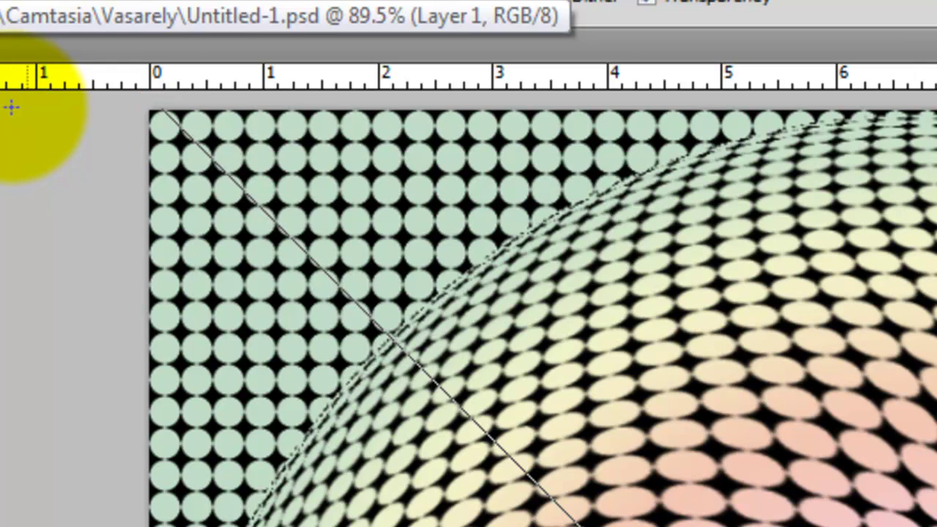
drag(10, 107, 15, 159)
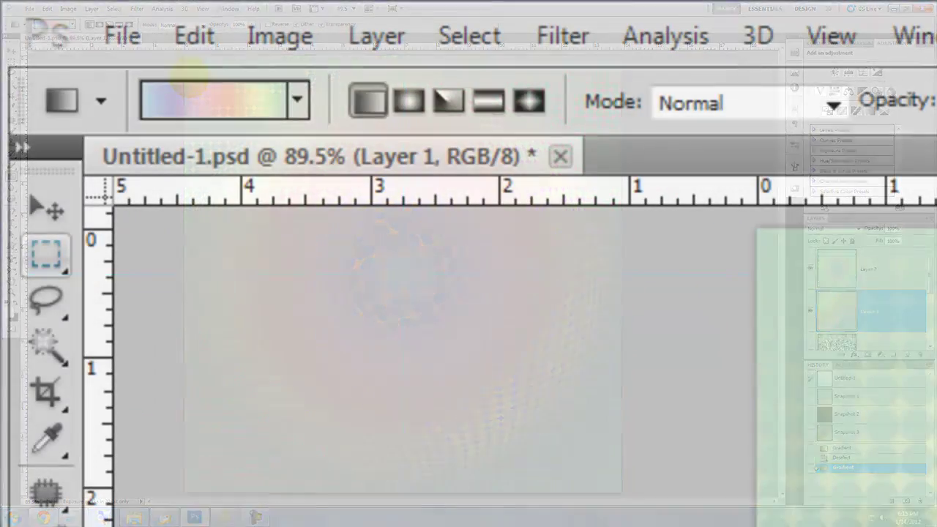
Step: Select the whole canvas with the Rectangular Marquee and shrink the selection about its center to an inset of about 0.8 ruler units
click(12, 64)
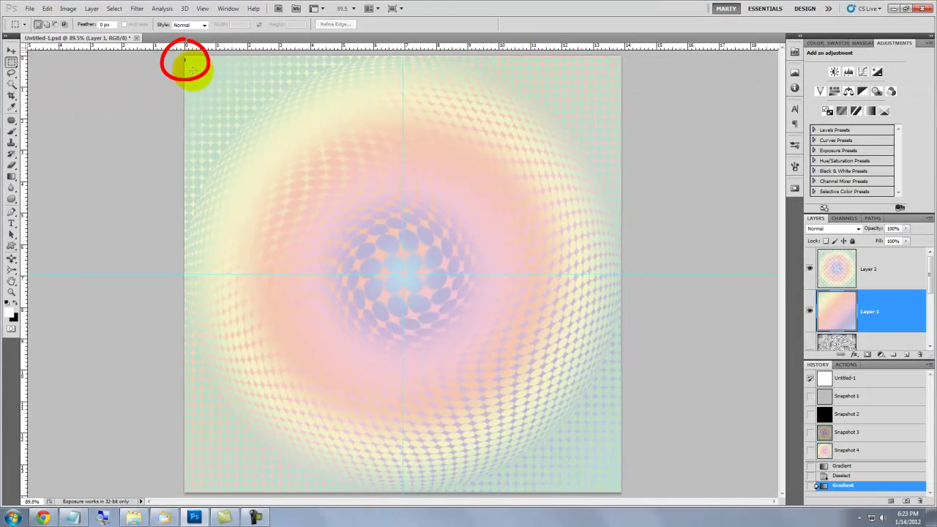
drag(192, 69, 618, 484)
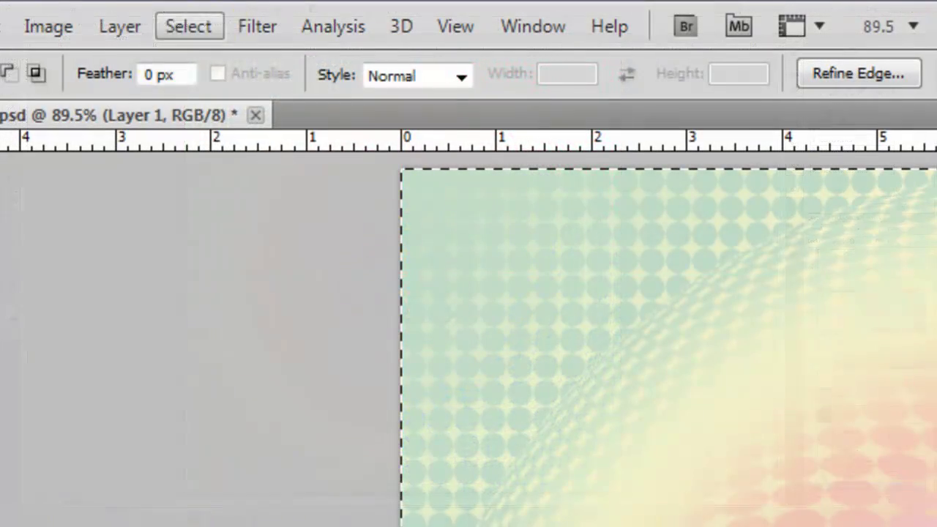
click(114, 8)
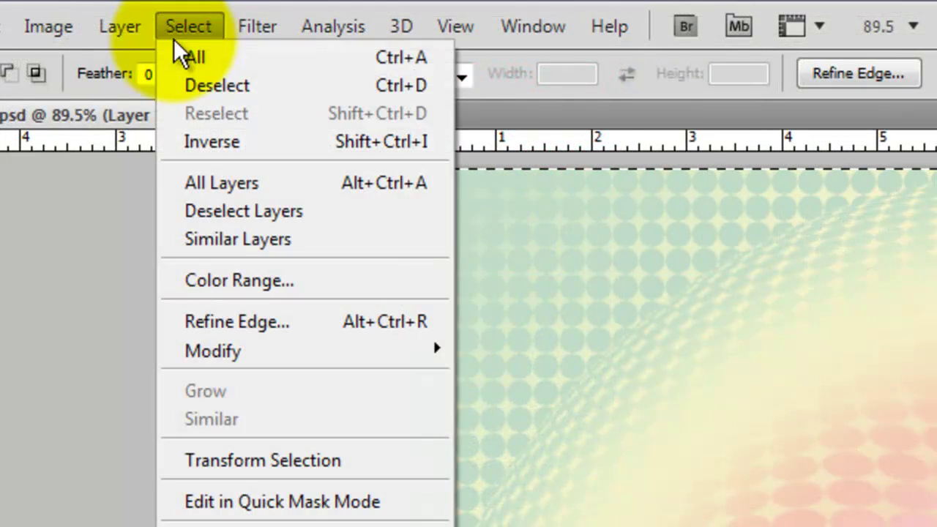
click(249, 463)
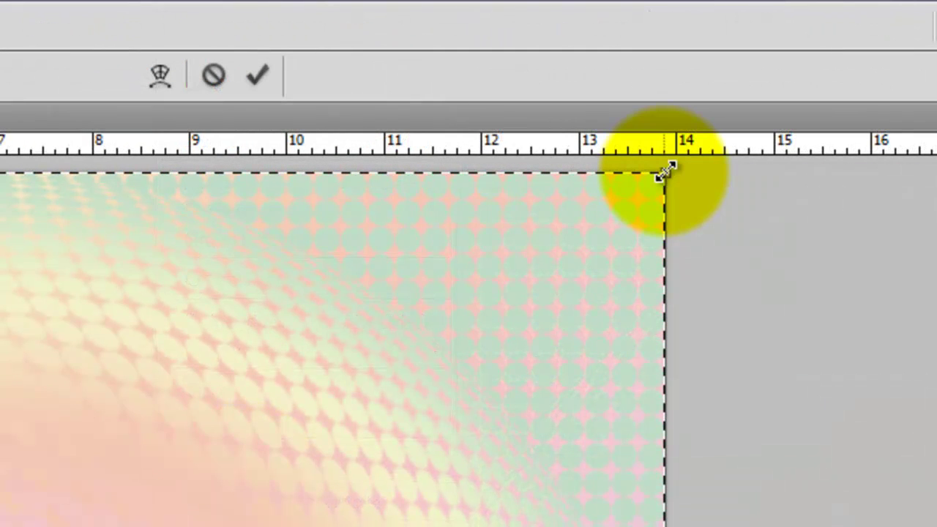
drag(665, 172, 572, 235)
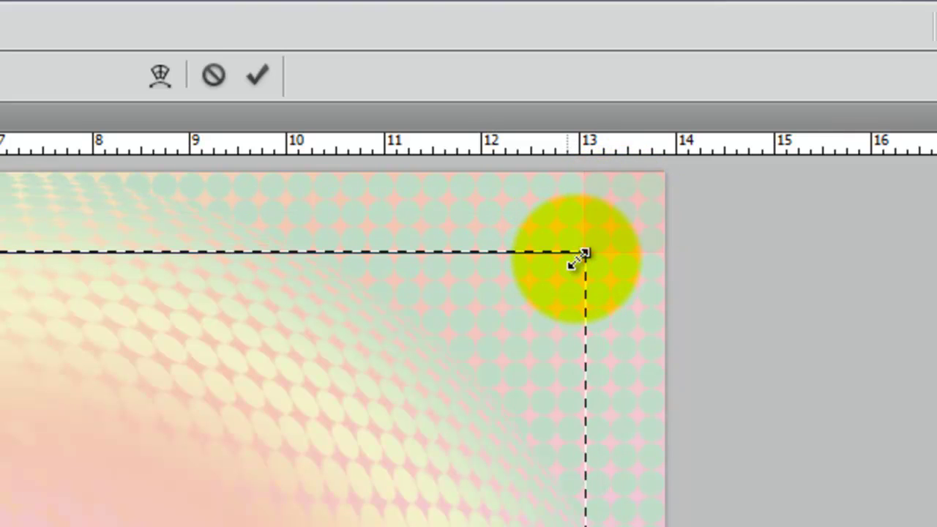
click(262, 74)
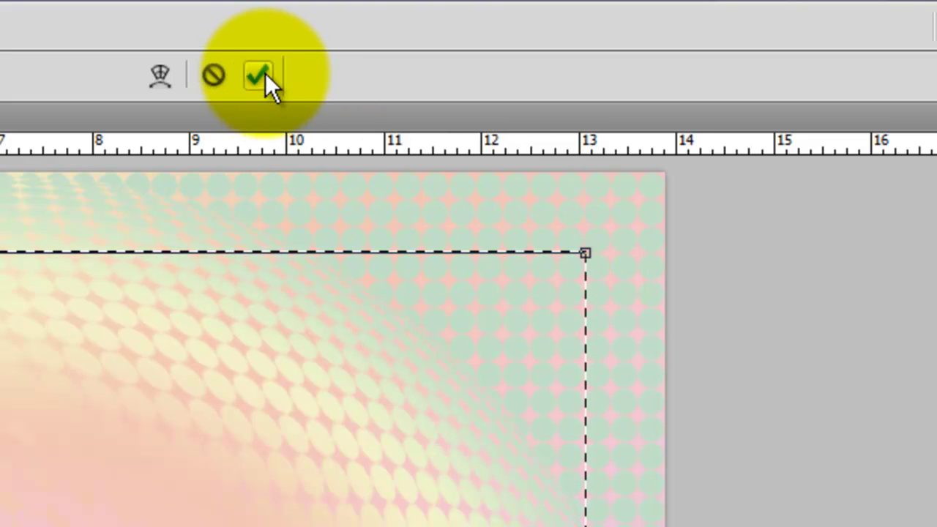
click(265, 74)
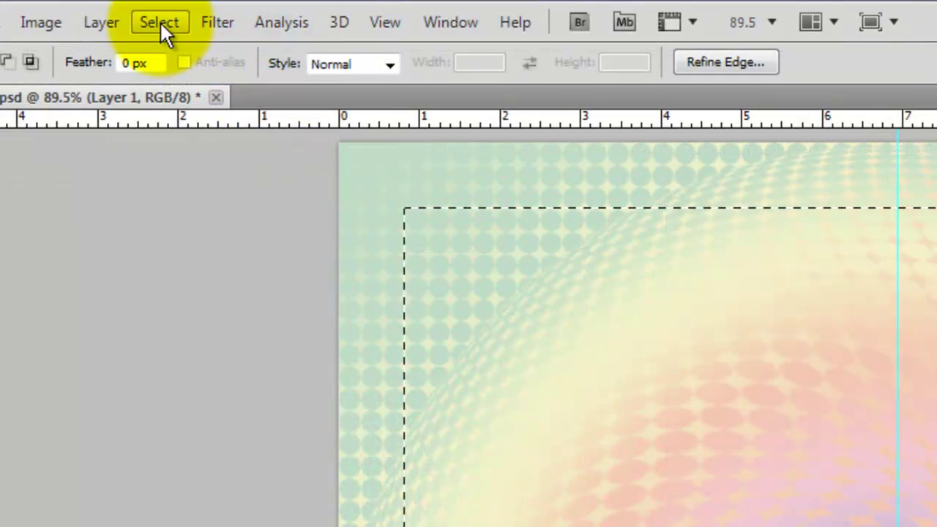
Step: Save the reduced rectangular selection as a new channel named INNER RECTANGLE
click(160, 22)
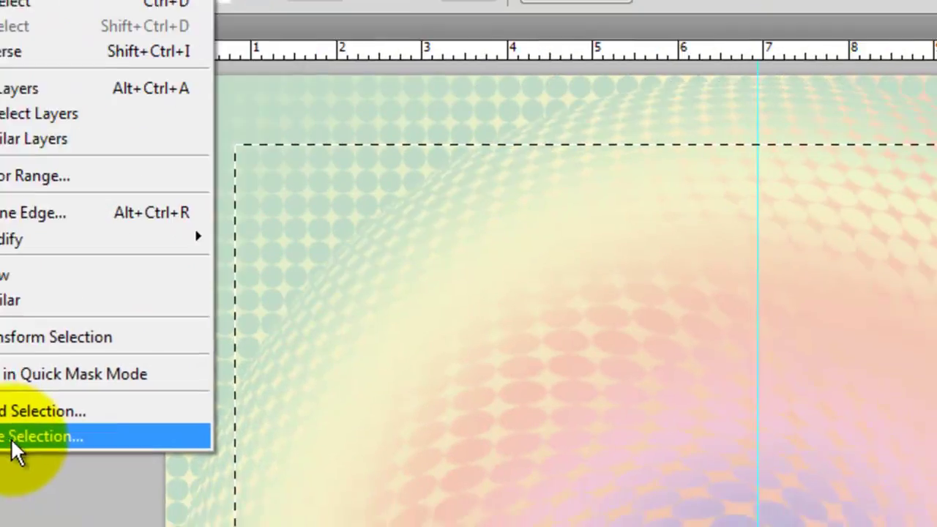
click(184, 483)
text(INNER RECTANGLE)
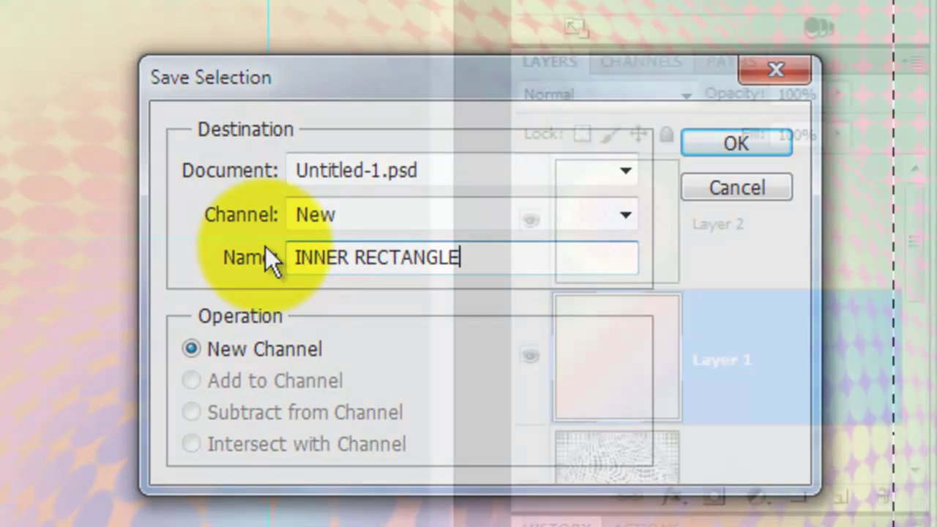
key(Return)
Step: Subtract the CIRCLE channel from the rectangular selection so that only the four corner areas are selected
click(642, 63)
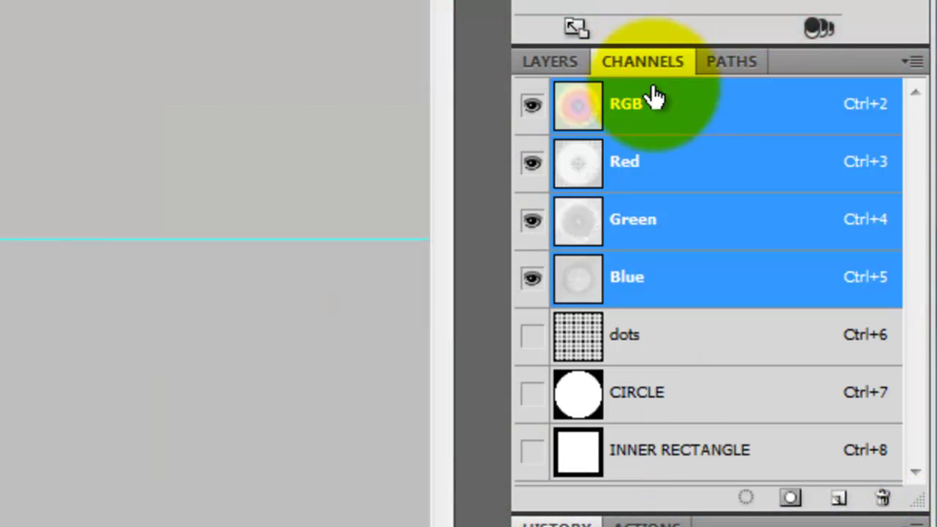
key(ctrl+alt)
ctrl+alt+click(589, 405)
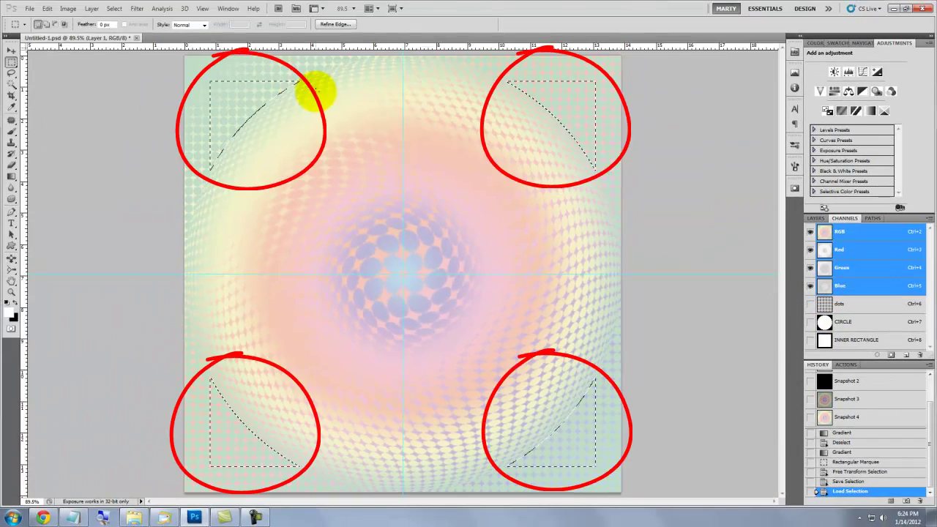
Step: Save the four-corner selection as a new channel named CORNER SHAPES
click(117, 8)
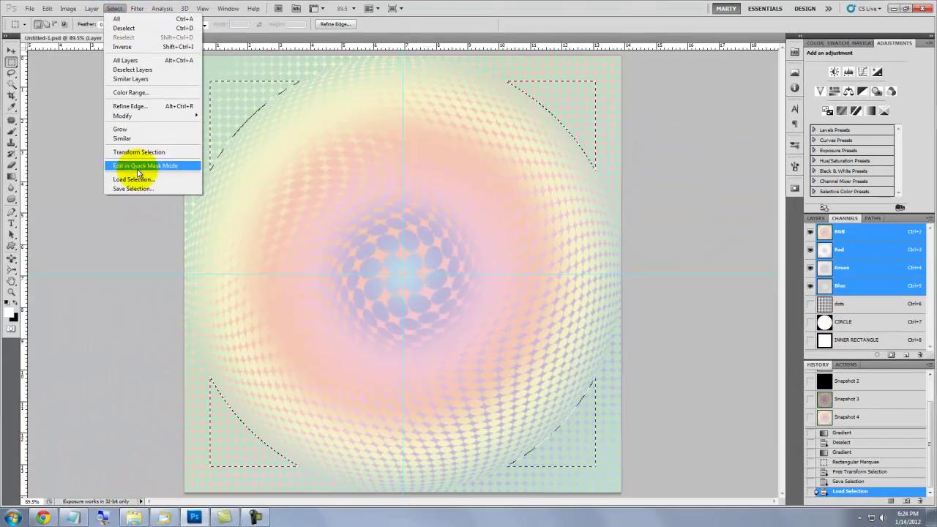
click(141, 189)
text(CORNER SHA)
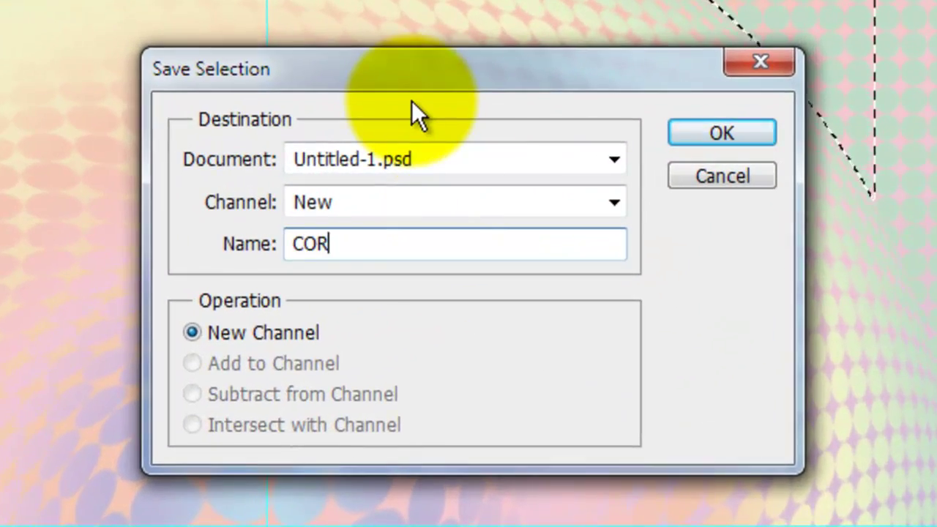
text(PES)
key(Return)
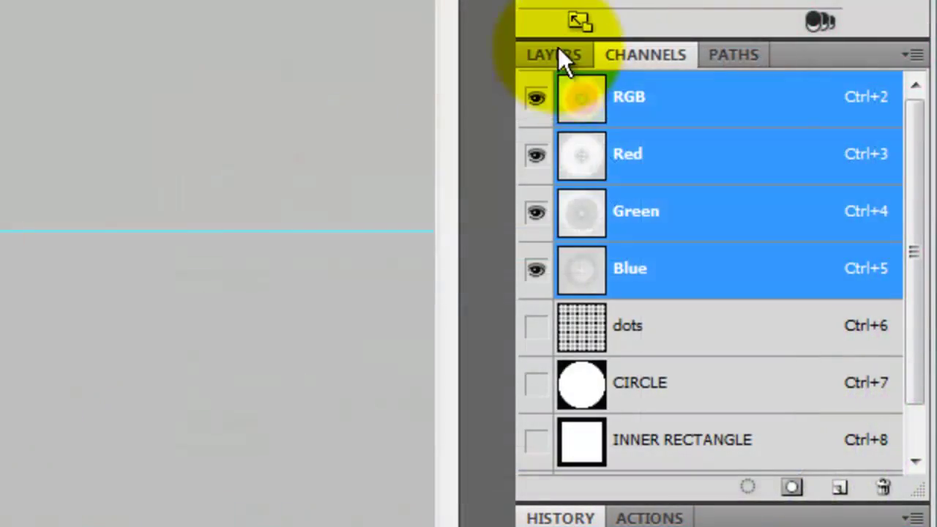
Step: Hide the selection edges and darken the selected corners of Layer 1 with Levels, setting the midtone input to 0.23
click(560, 53)
click(758, 335)
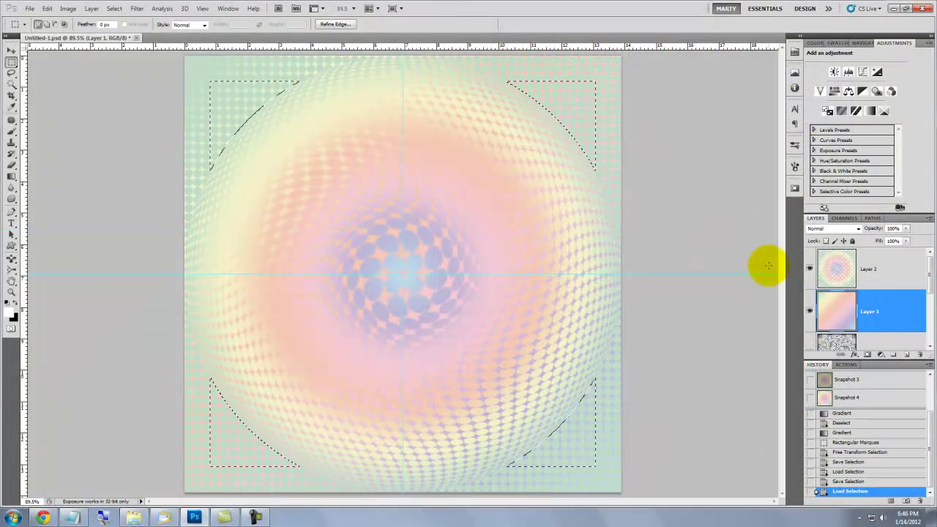
key(ctrl+h)
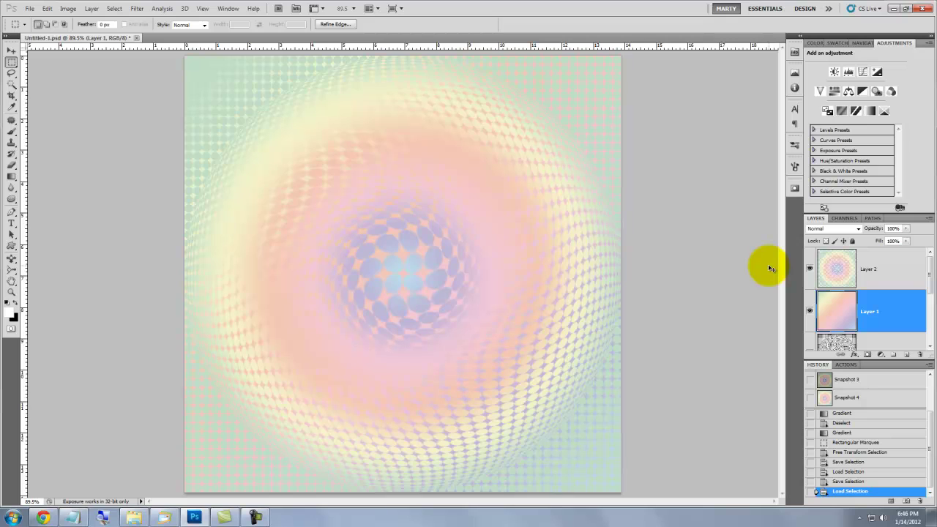
key(ctrl+l)
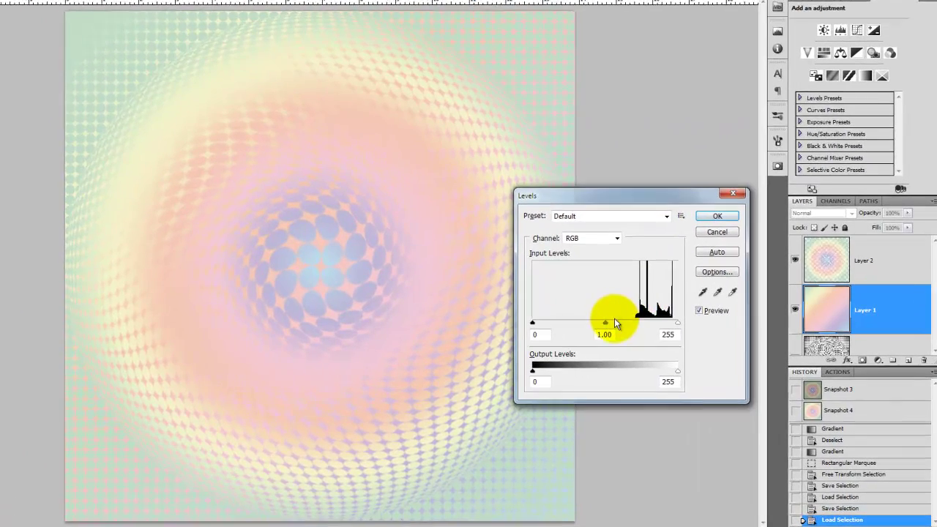
drag(604, 322, 653, 322)
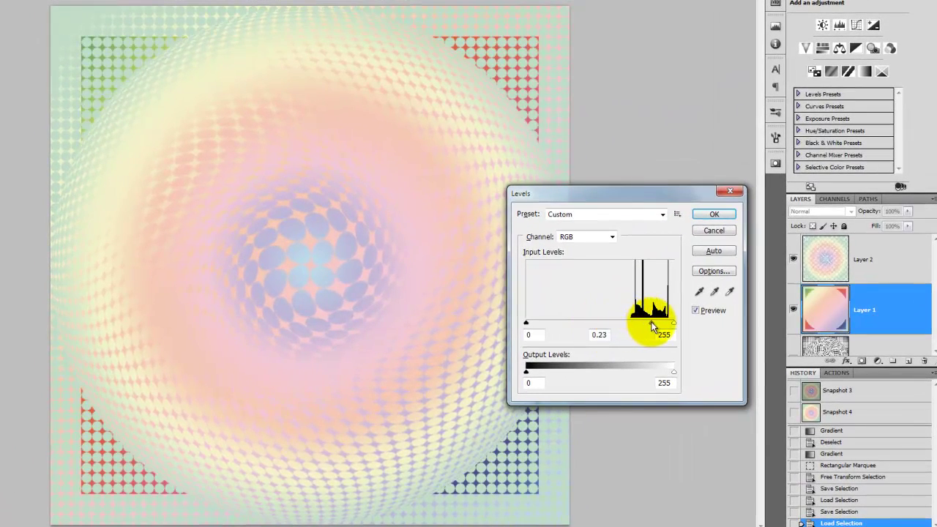
click(714, 214)
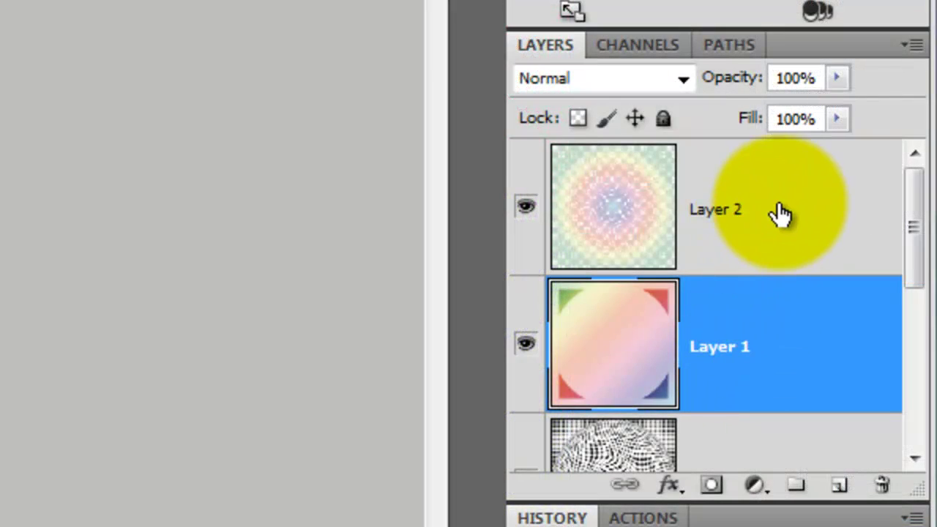
Step: Stamp all visible layers into a new layer above Layer 2 and apply Auto Tone to it
click(788, 210)
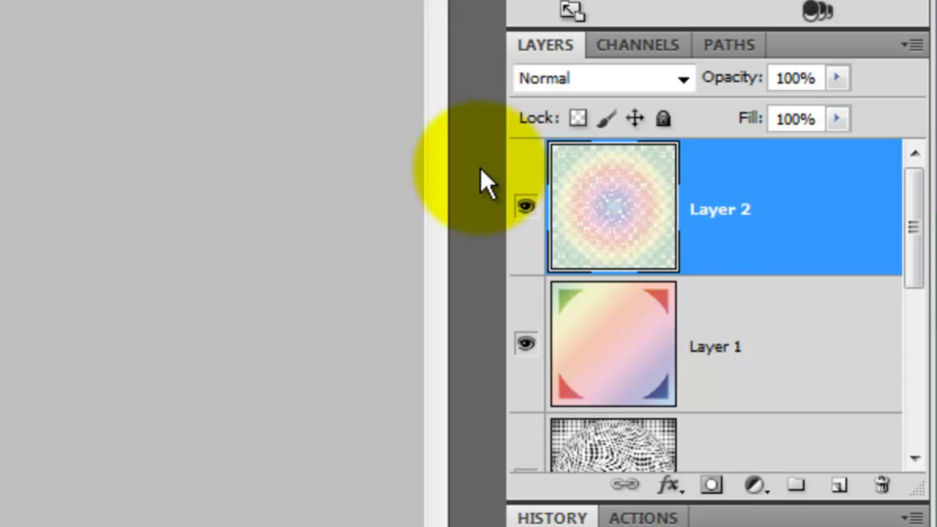
key(ctrl+shift+alt+e)
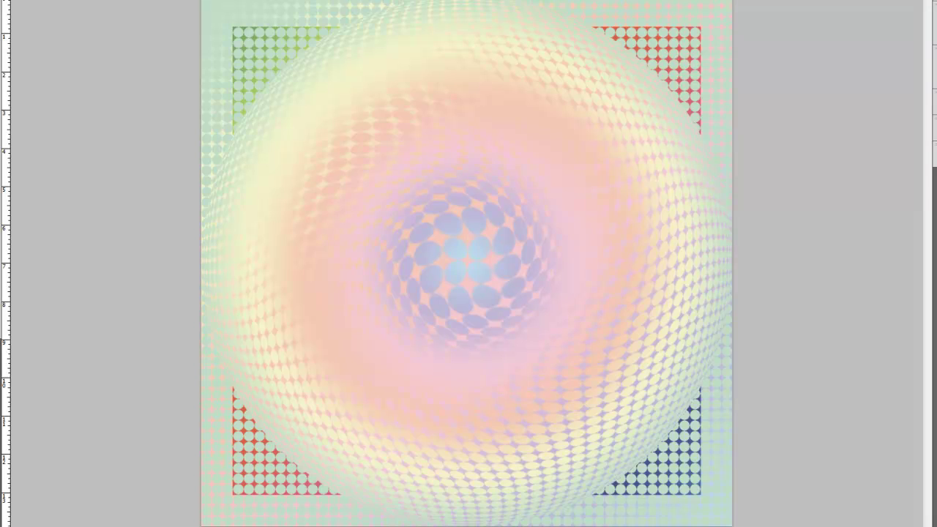
key(ctrl+shift+l)
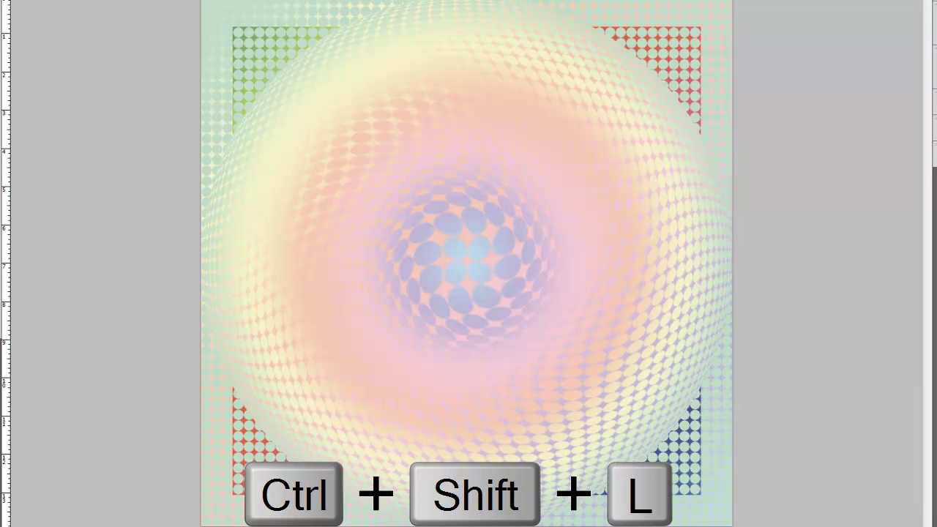
Step: Apply Auto Contrast to the stamped composite layer and invert its colors
key(ctrl+alt+shift+l)
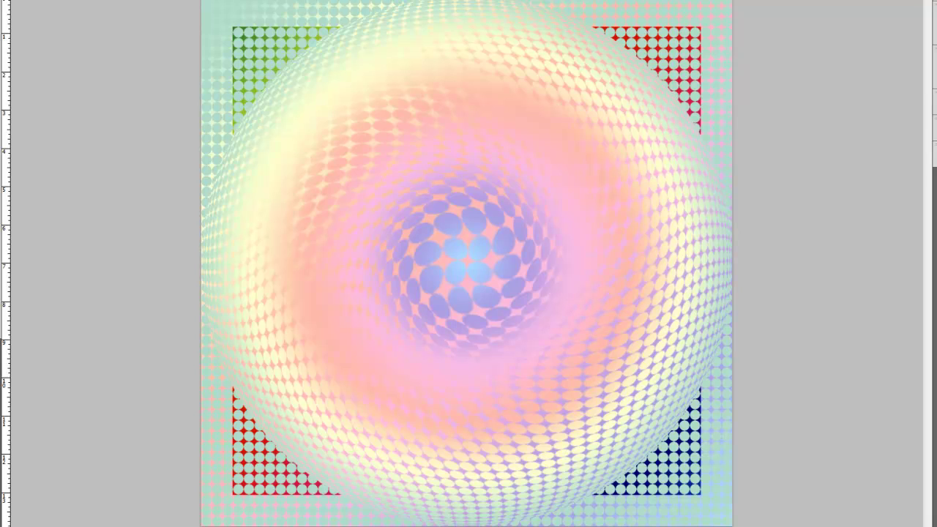
key(ctrl+i)
click(893, 219)
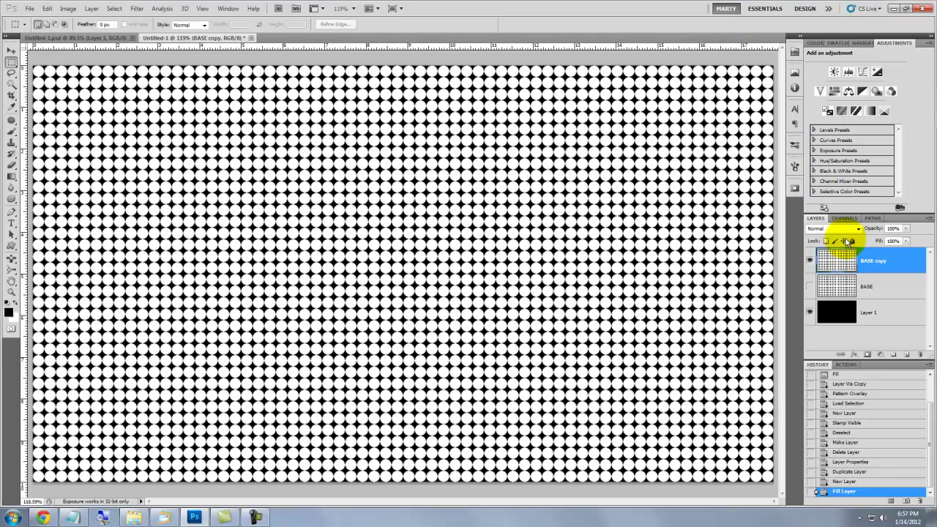
Step: Open the Wave distortion filter for the BASE copy layer of the wide white-dot pattern document
key(ctrl+alt+i)
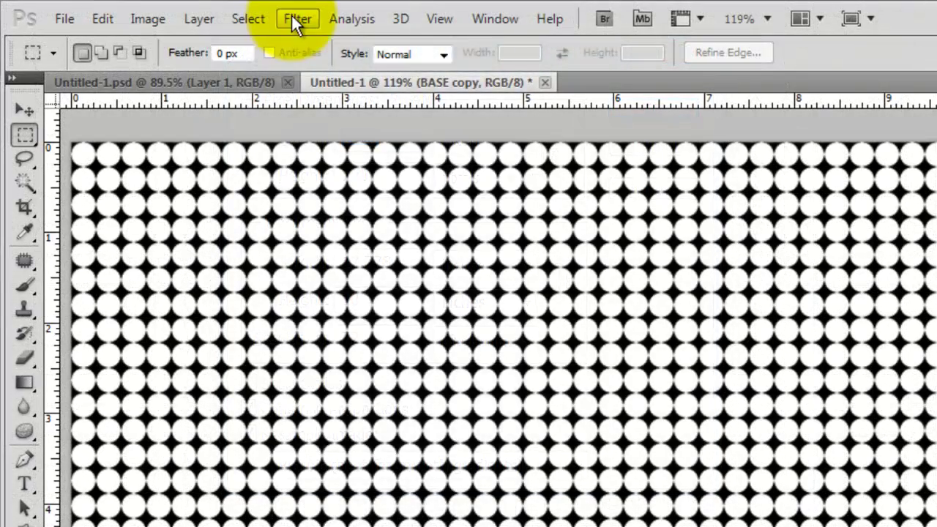
click(295, 19)
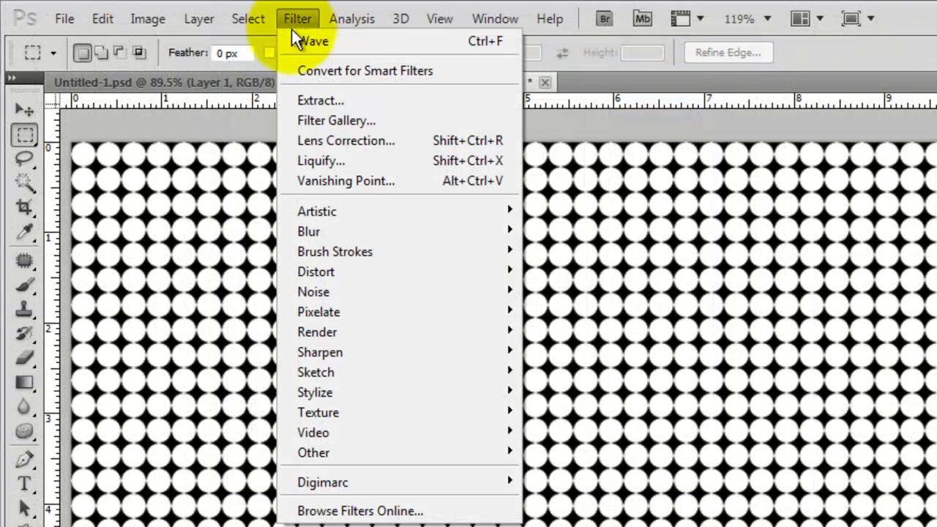
mouse_move(329, 270)
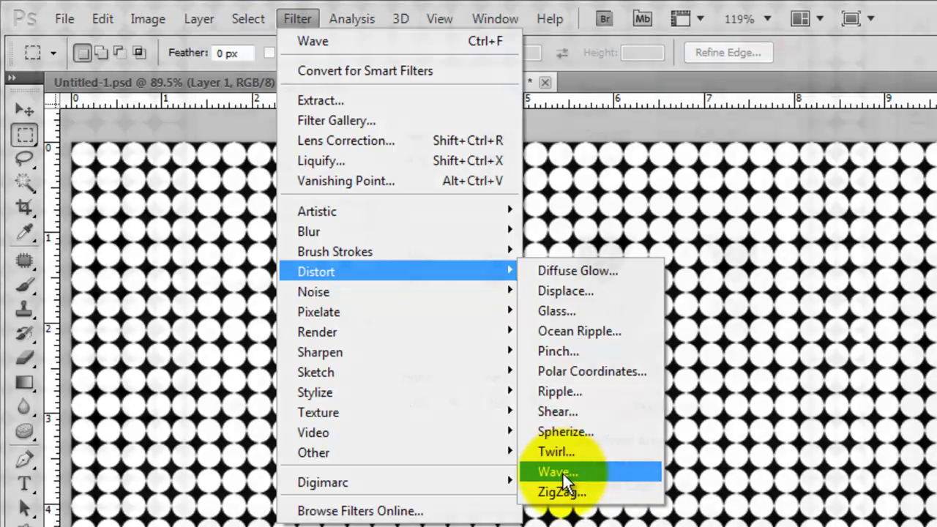
click(563, 473)
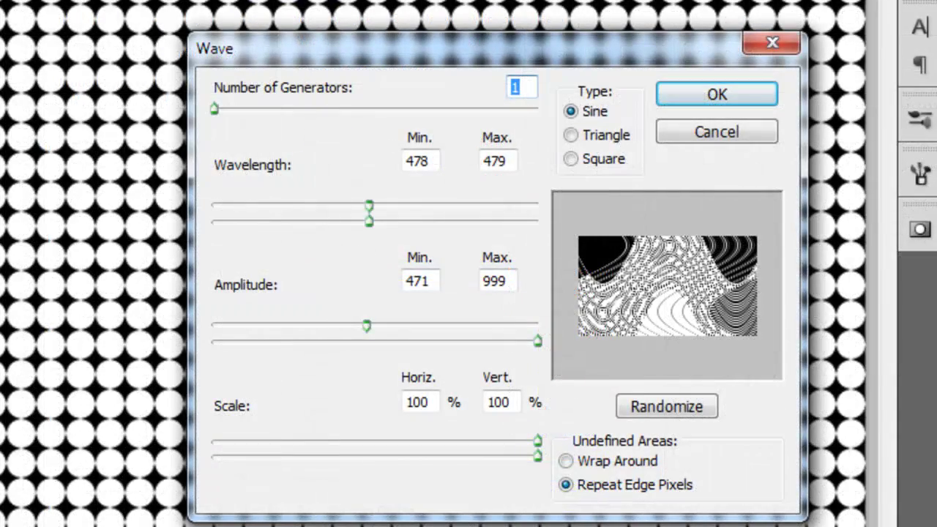